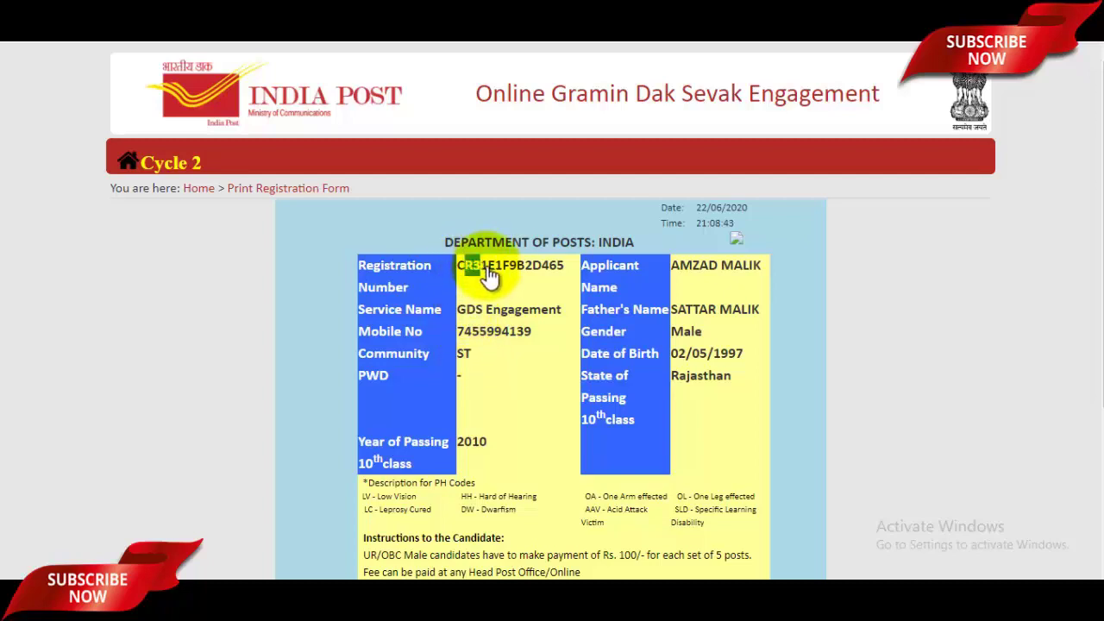
Step: Copy the registration number and open Stage 2 Fee Payment, dismissing the non-refundable fee warning
drag(459, 268, 569, 267)
key(ctrl+c)
scroll(618, 353, down, 3)
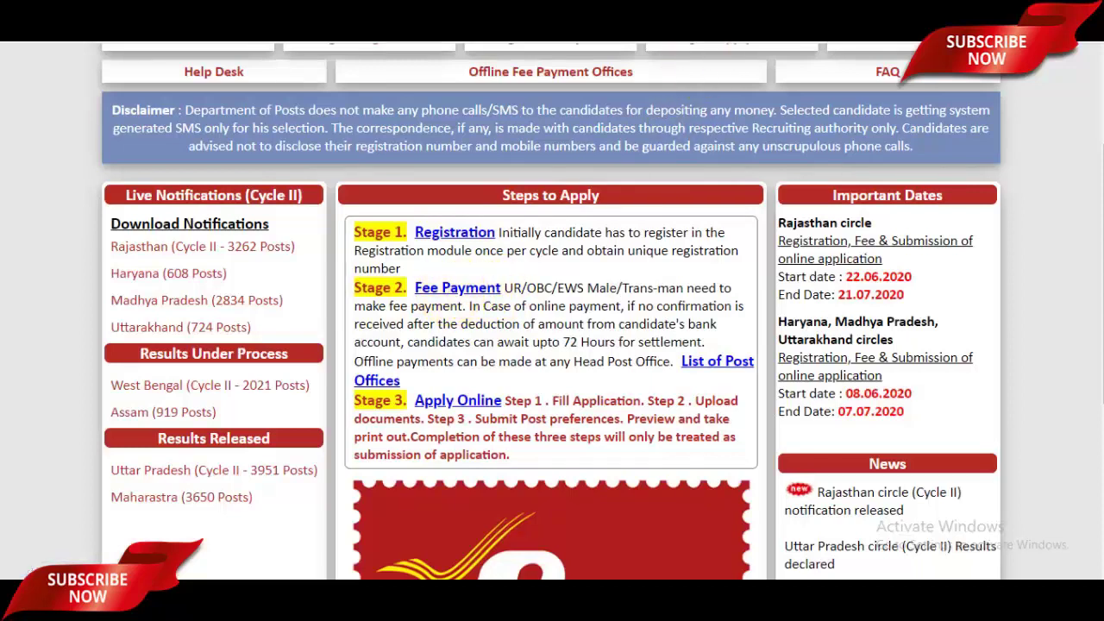
click(700, 45)
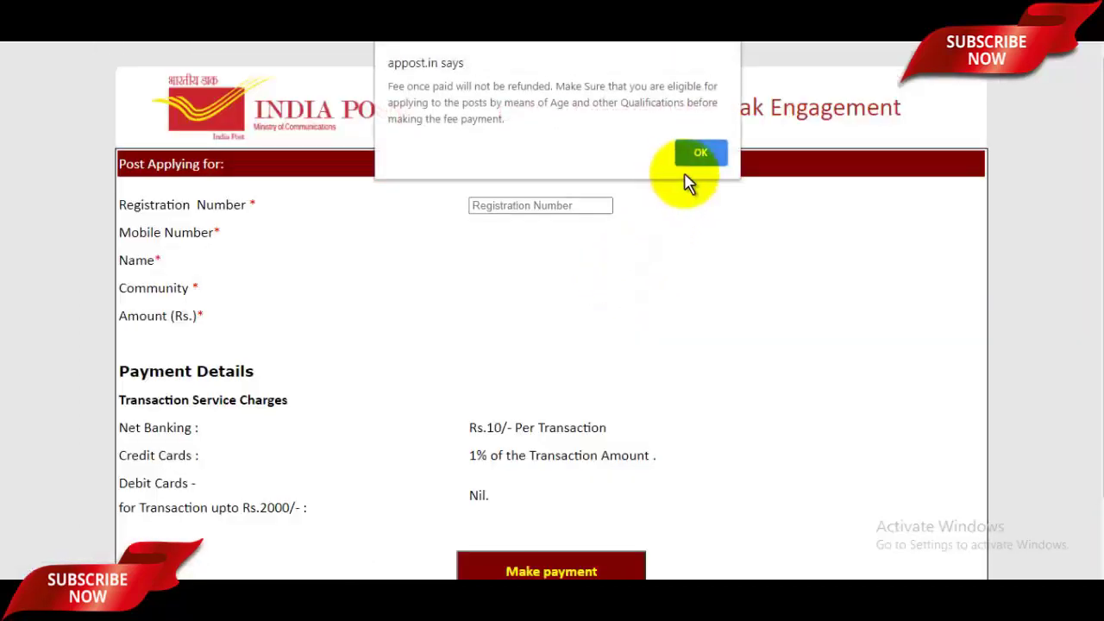
click(700, 151)
Step: Paste the registration number and submit it, acknowledging the notice that no fee is required
click(539, 211)
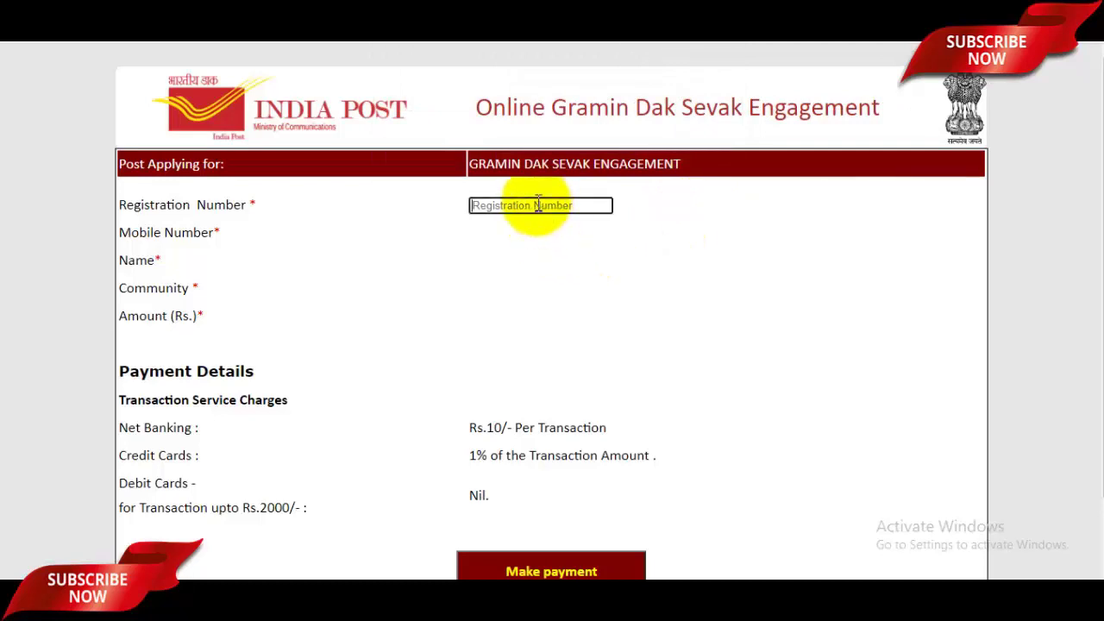
key(ctrl+v)
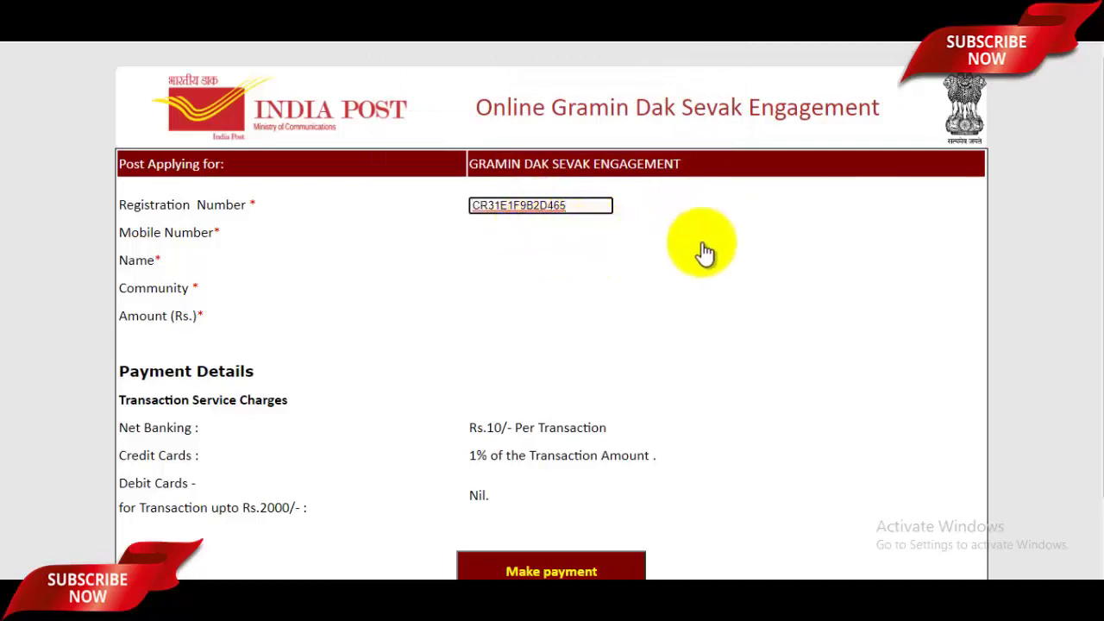
click(767, 248)
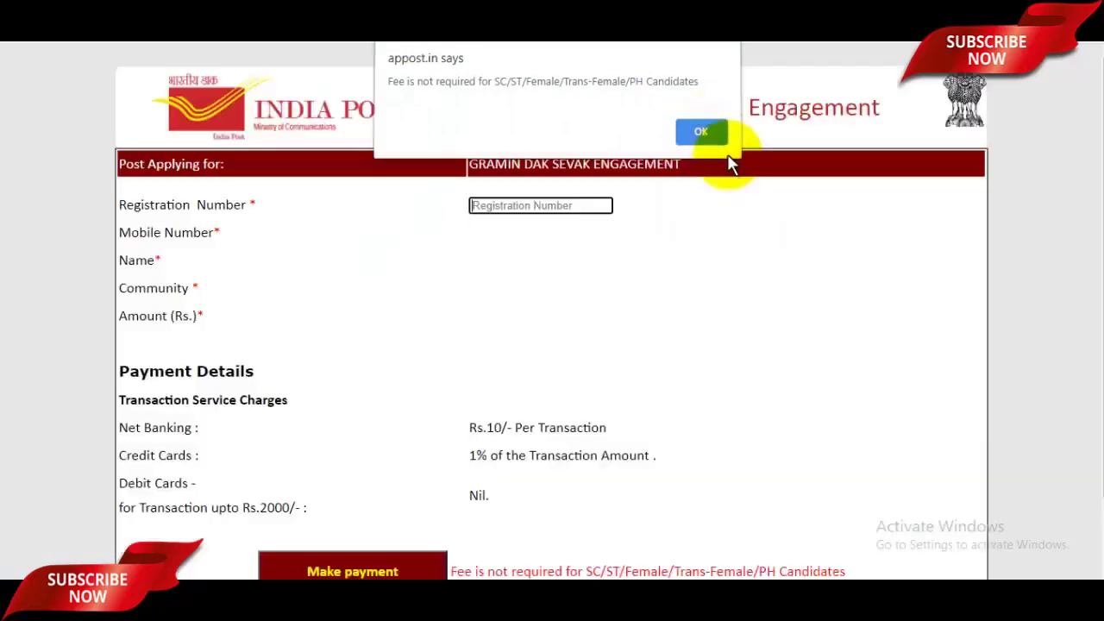
click(705, 138)
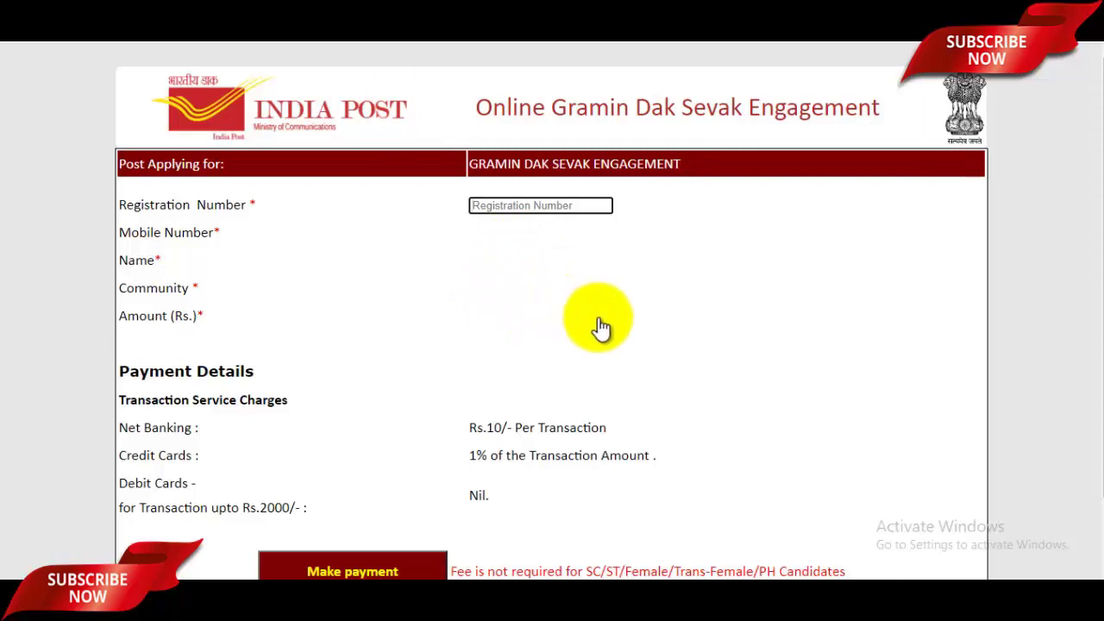
scroll(598, 315, down, 1)
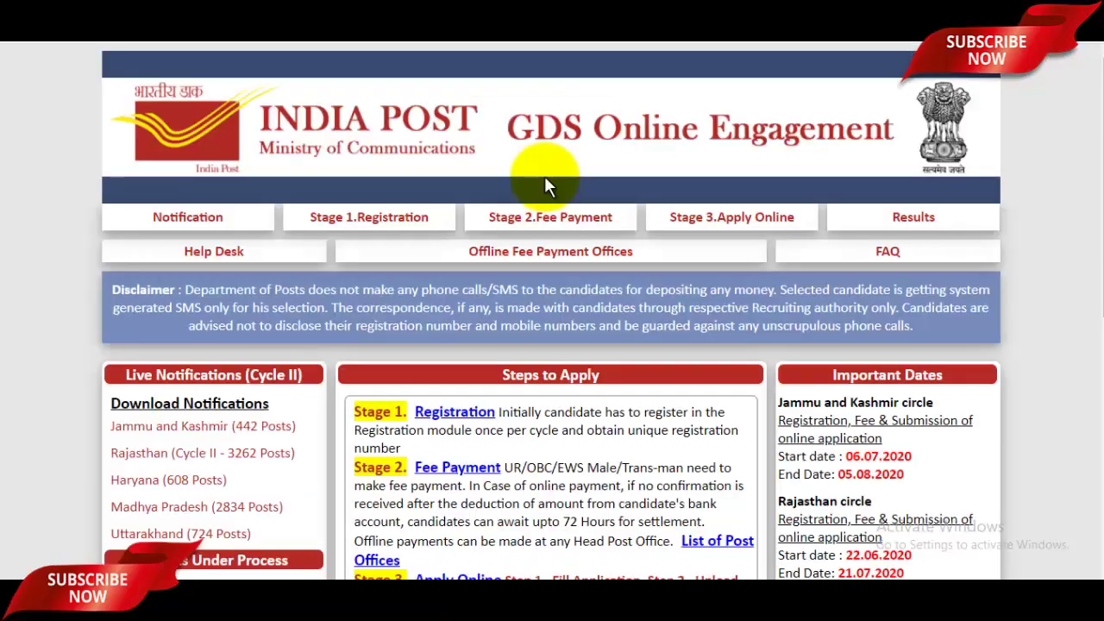
Step: Leave the fee page and go to the Stage 3 Apply Online application site
mouse_move(431, 239)
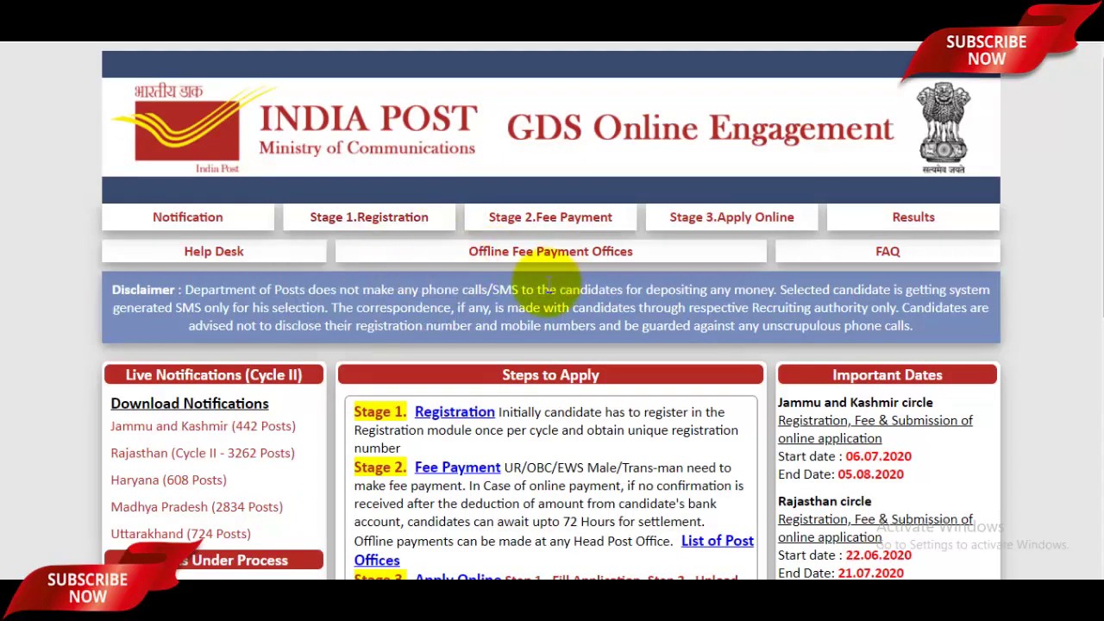
scroll(548, 289, down, 1)
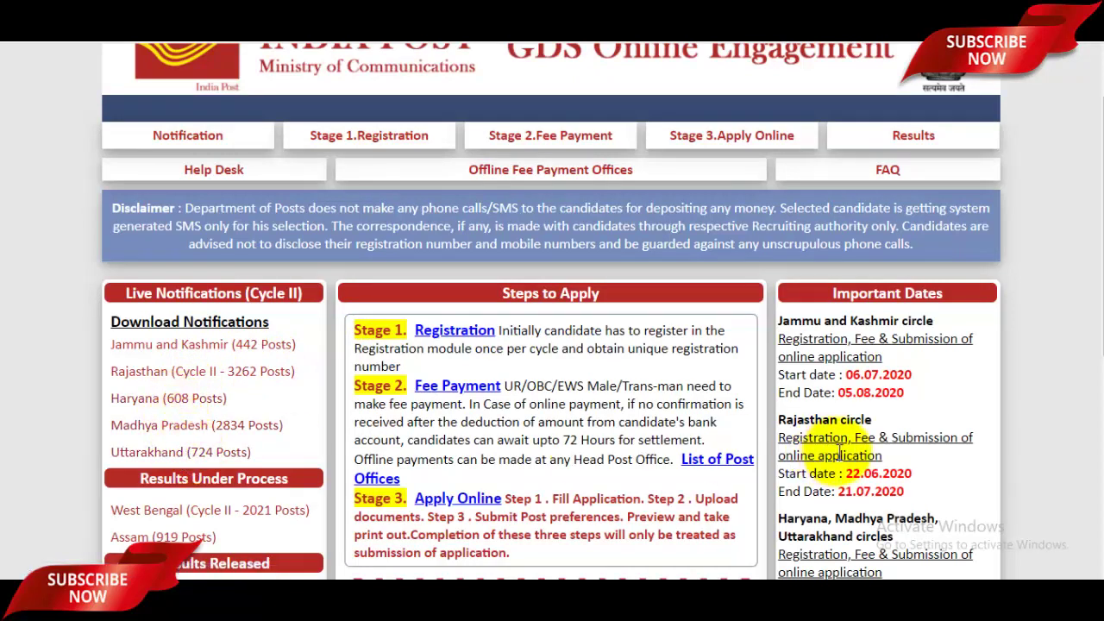
scroll(862, 410, down, 3)
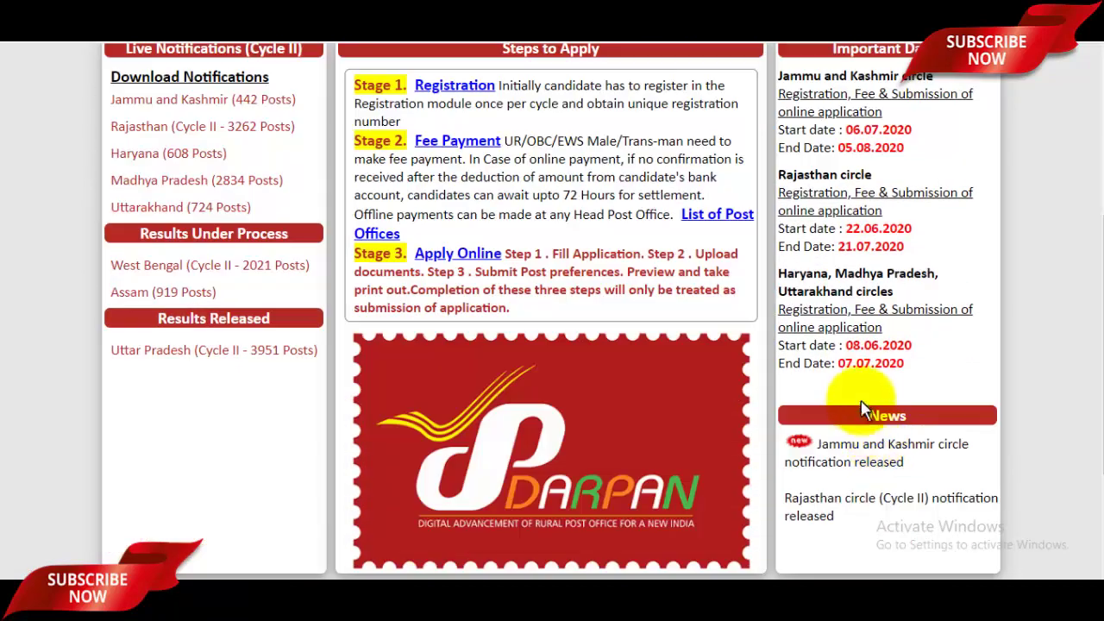
scroll(863, 406, up, 3)
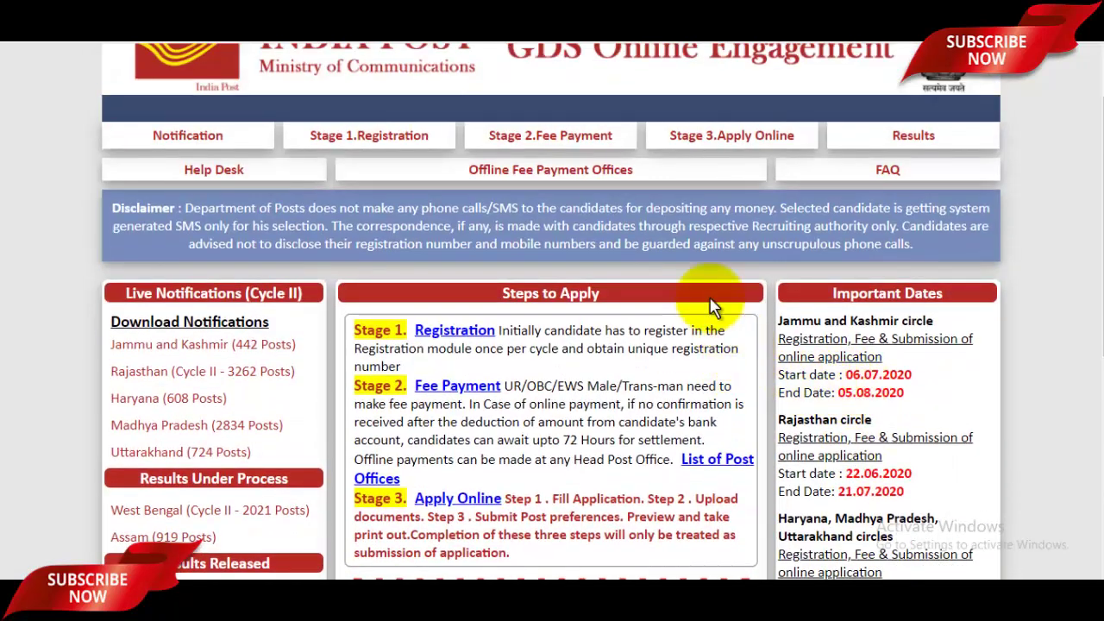
click(707, 10)
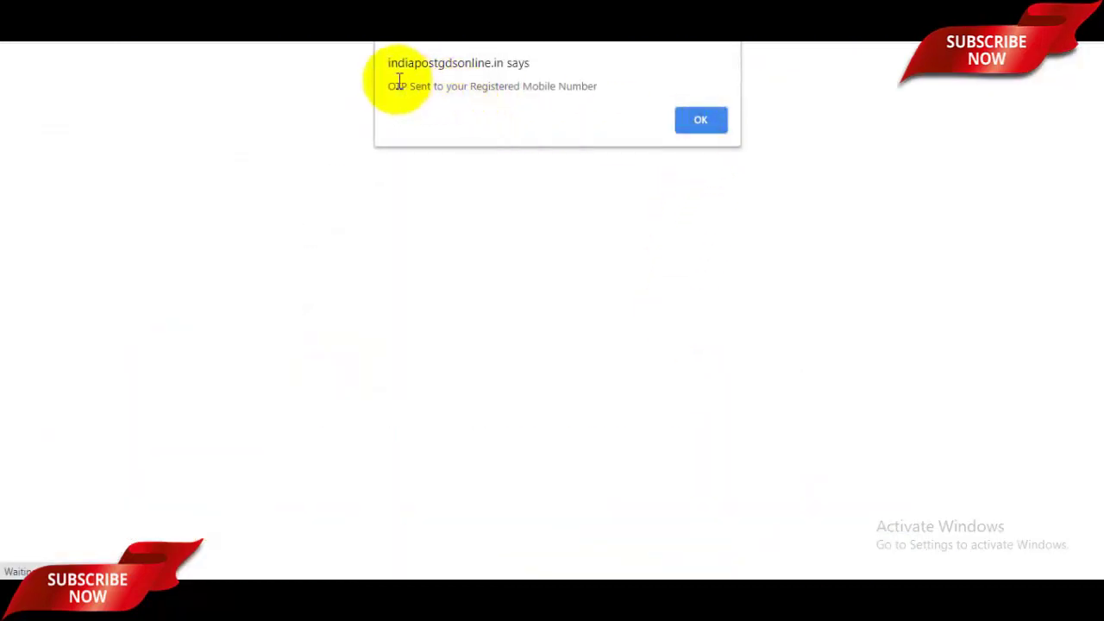
Step: Dismiss the OTP-sent notice, enter the received OTP, and verify it to open the application form
drag(388, 86, 599, 86)
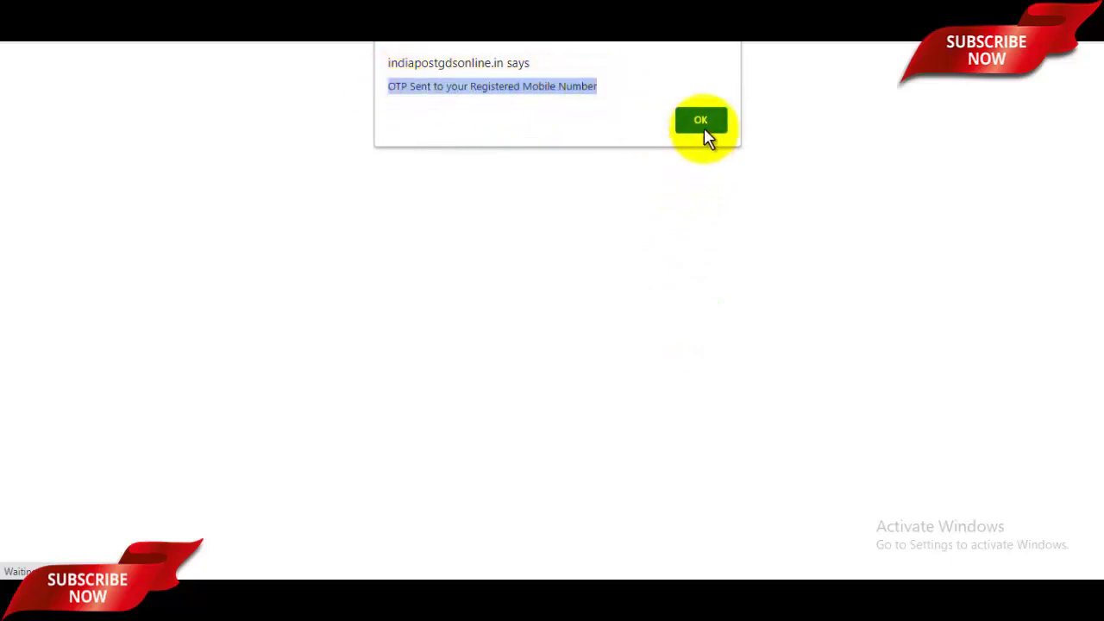
click(704, 128)
scroll(695, 250, down, 1)
click(654, 359)
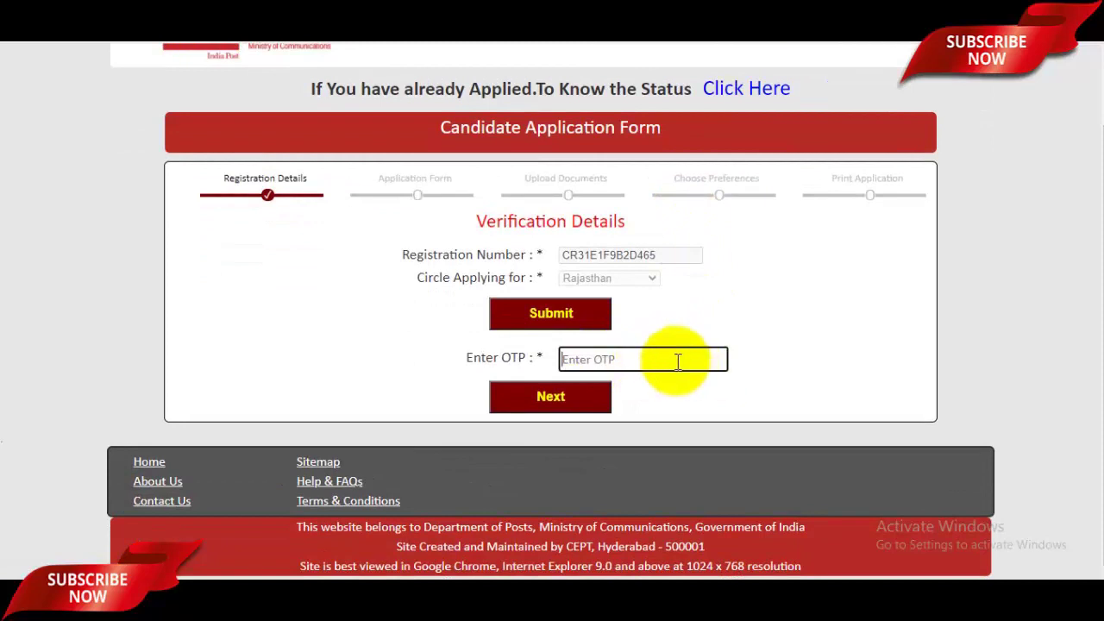
click(556, 392)
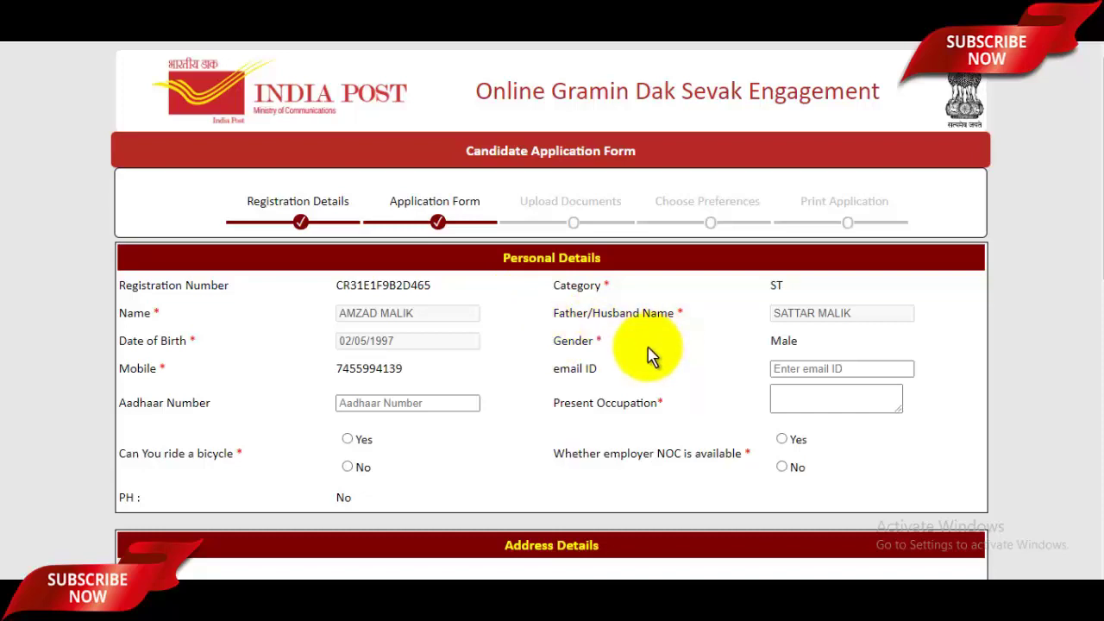
Step: Enter the applicant's email ID and begin typing 'Not Em' as the Present Occupation
scroll(651, 358, down, 1)
click(379, 323)
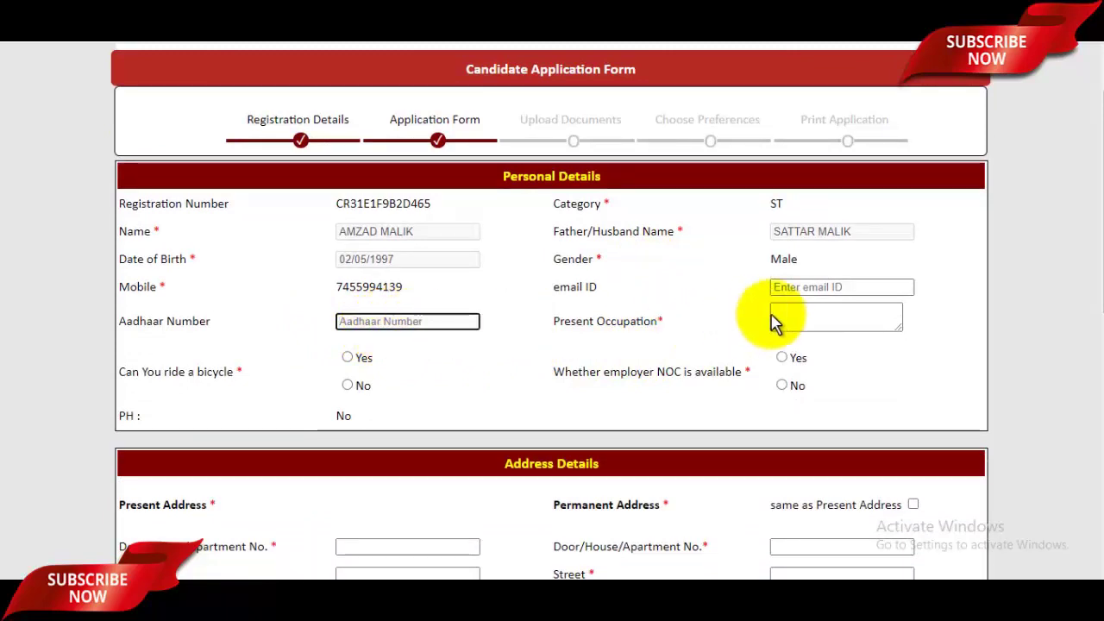
click(792, 286)
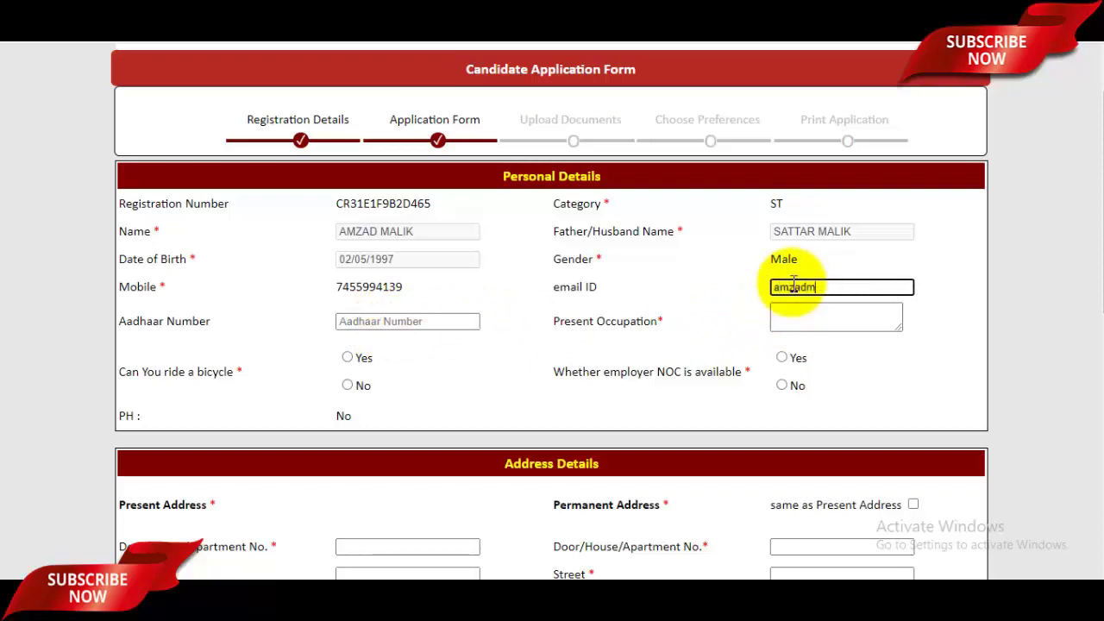
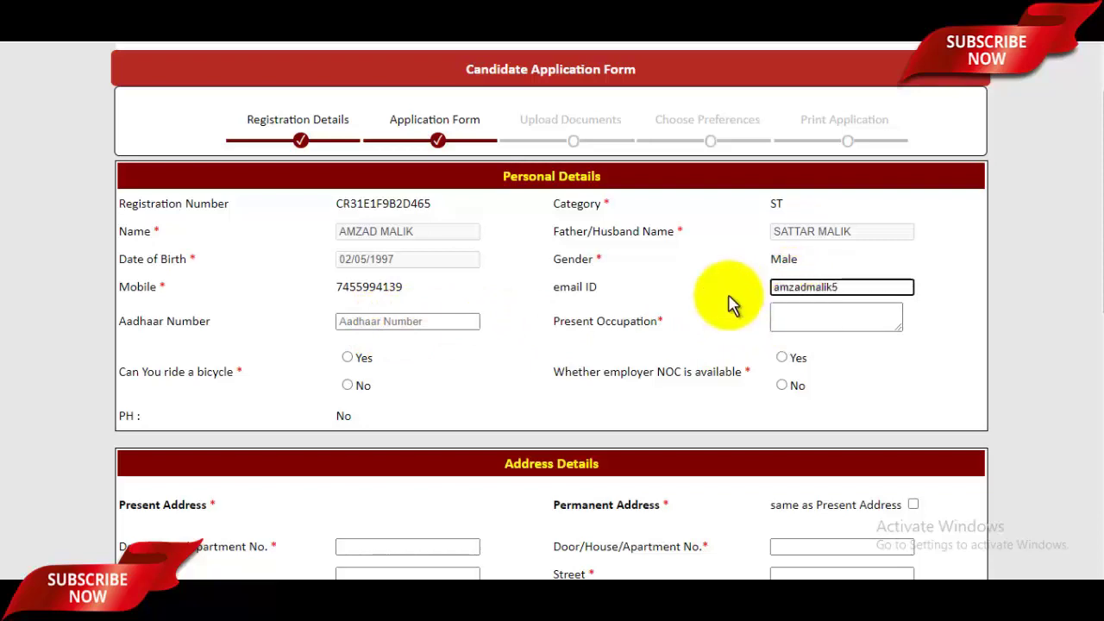
click(815, 326)
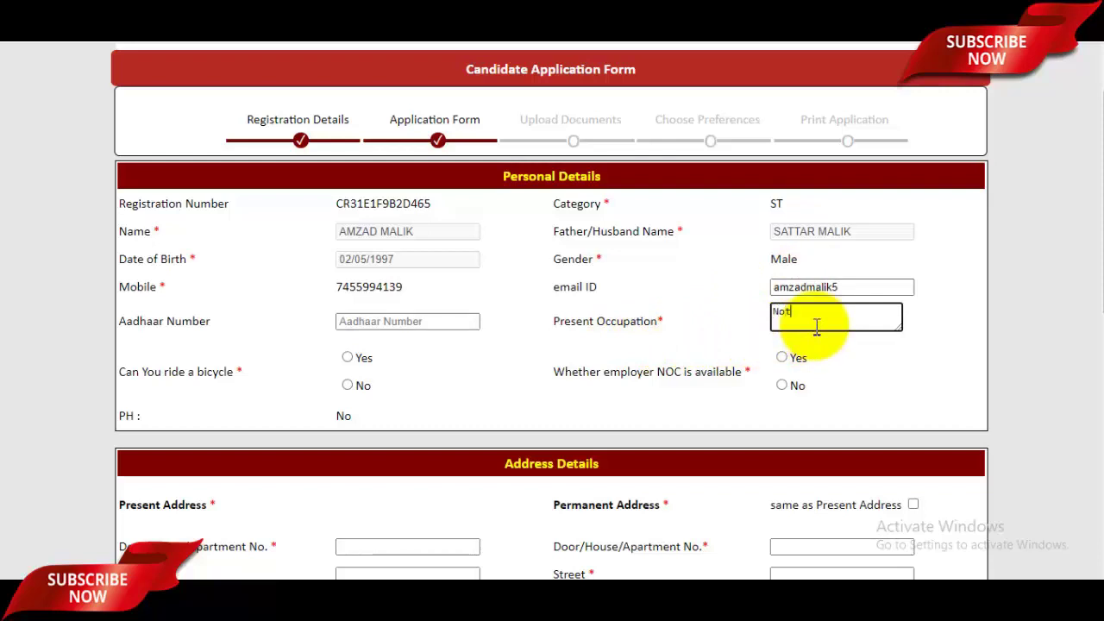
text(Not Employed)
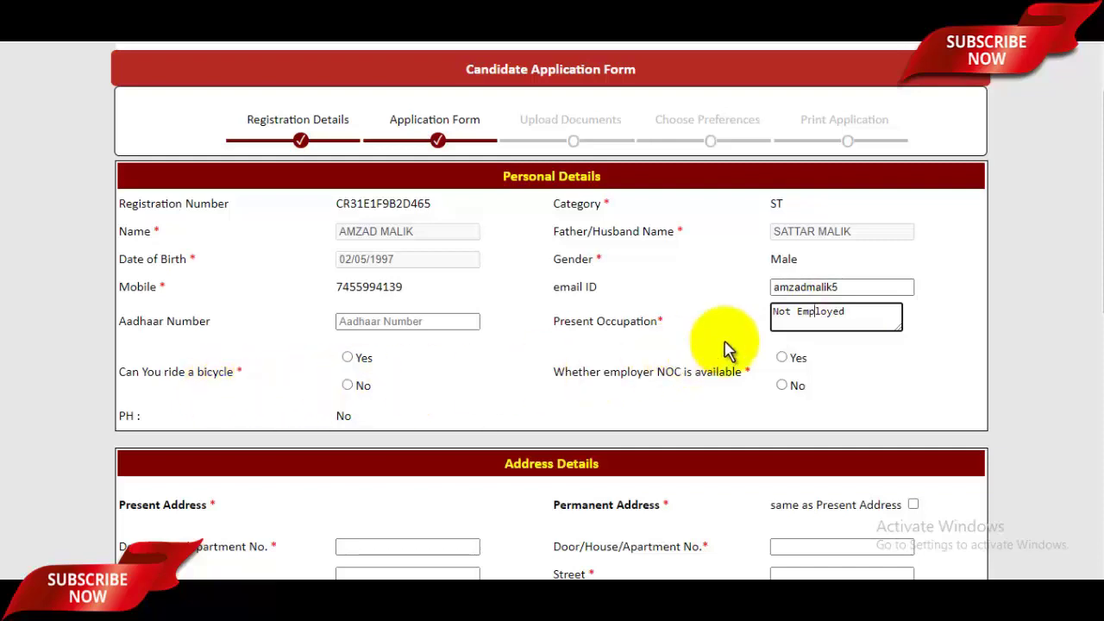
click(795, 333)
key(BackSpace)
key(BackSpace)
key(BackSpace)
key(BackSpace)
key(BackSpace)
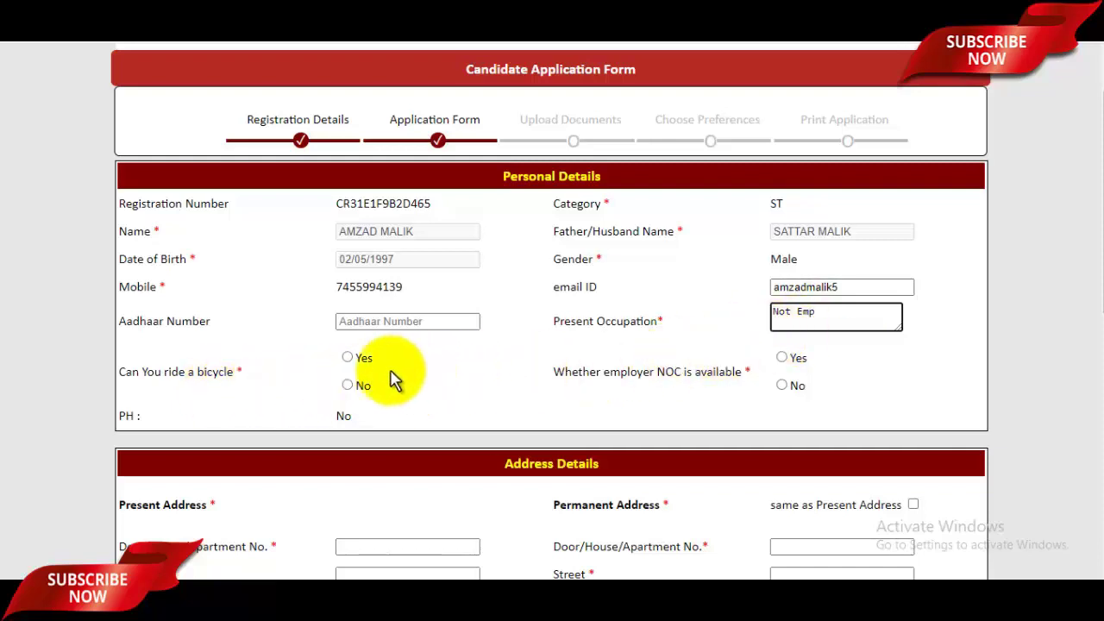
Step: Answer Yes to bicycle riding, correct the occupation to 'Not Employed', and answer No for employer NOC
click(348, 358)
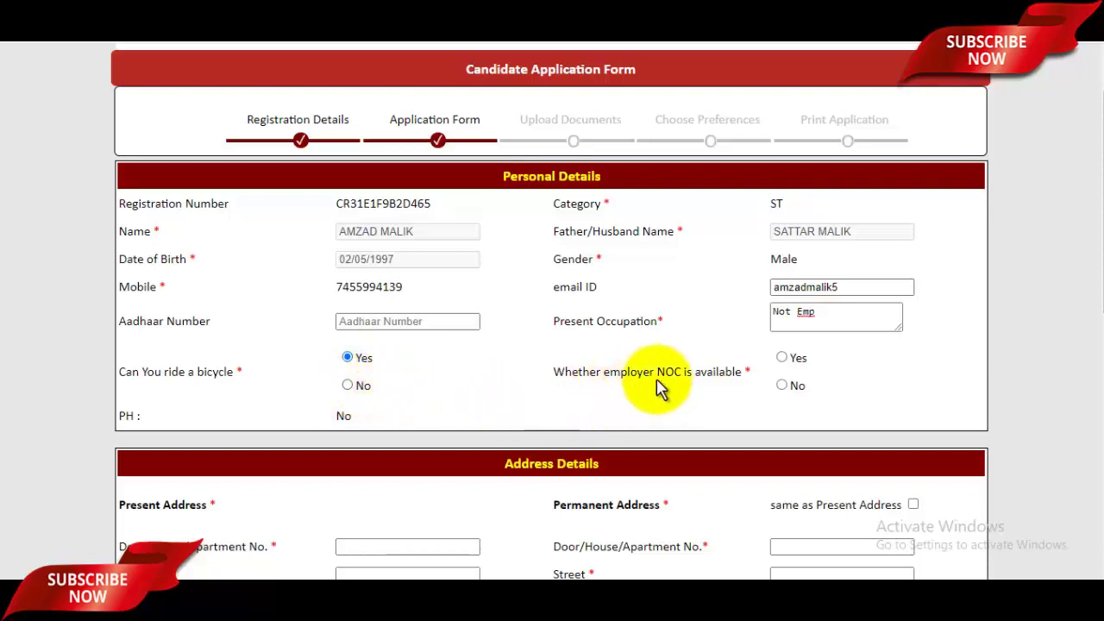
click(826, 322)
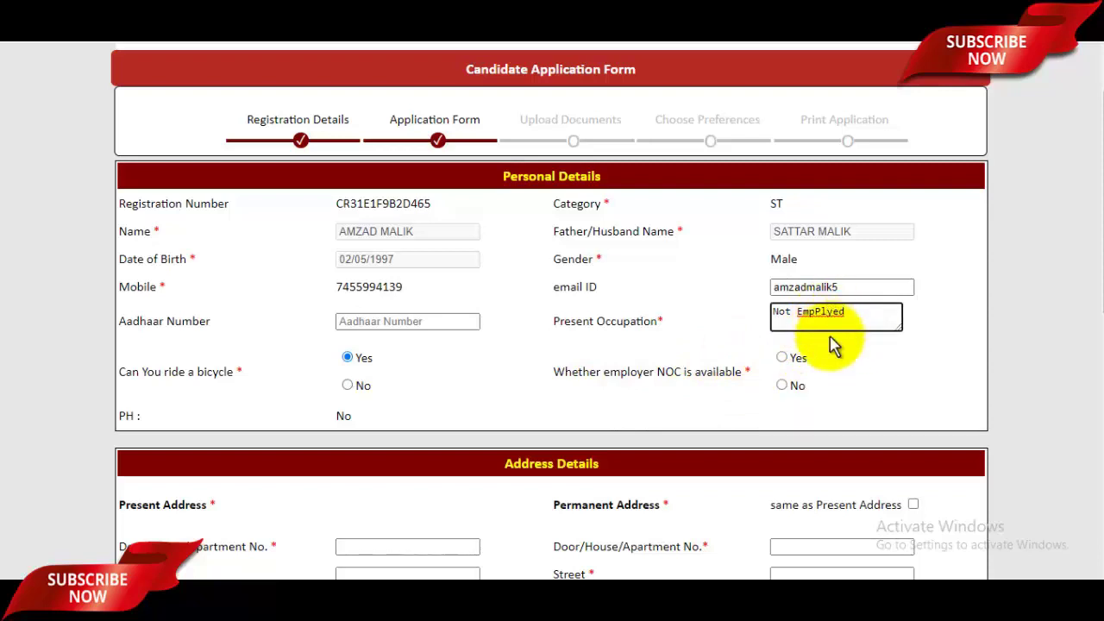
click(829, 337)
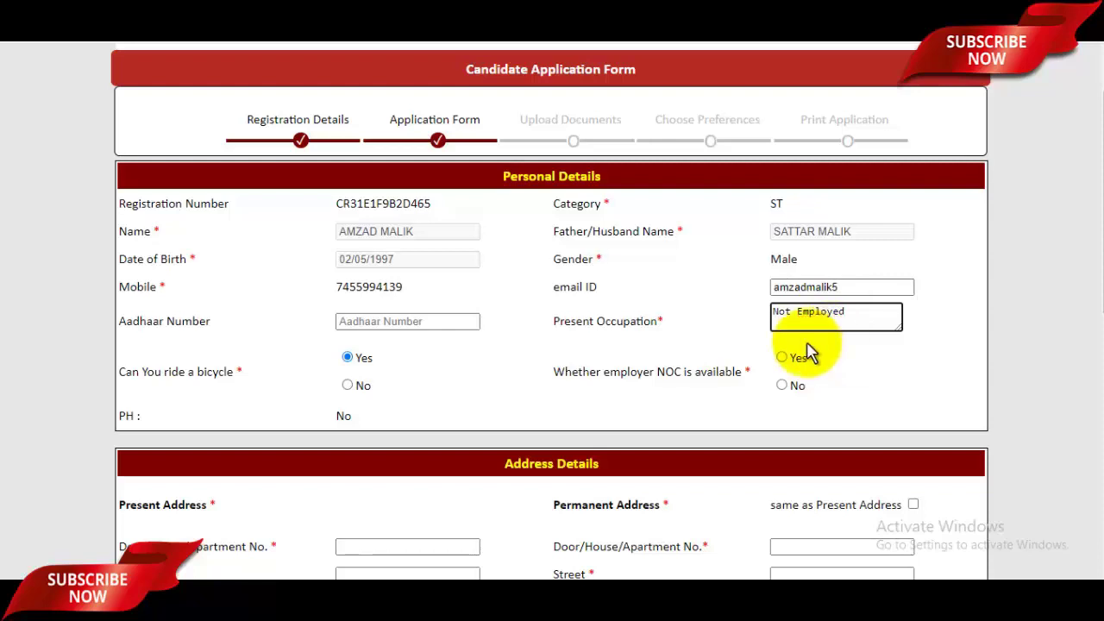
click(787, 387)
click(787, 387)
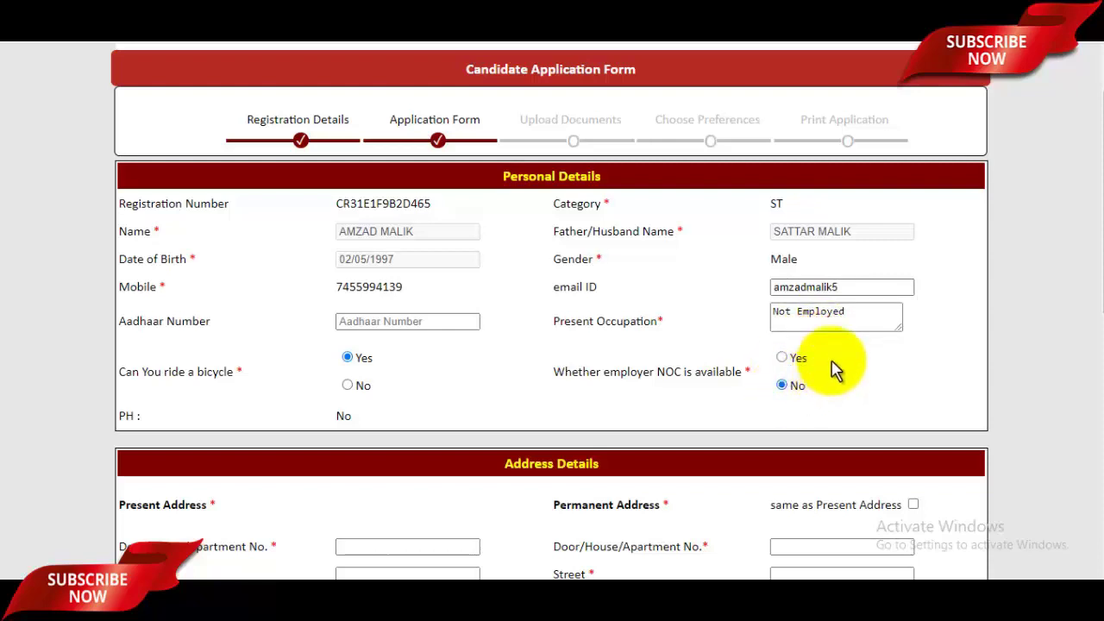
scroll(834, 366, down, 2)
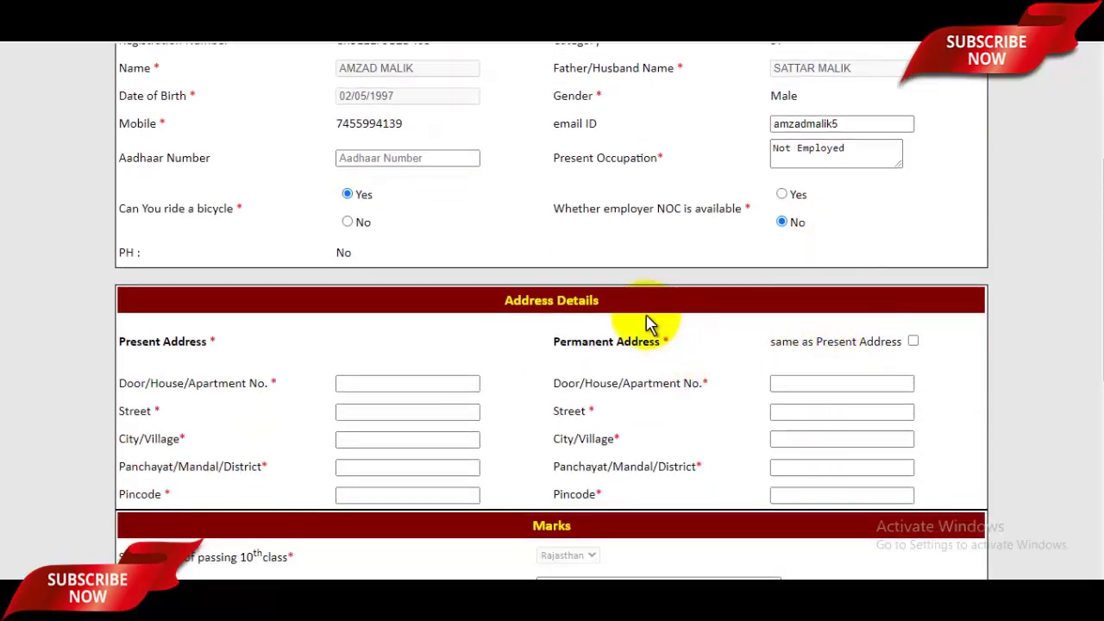
Step: Fill the present address house number, street, city/village, district and pincode fields
scroll(614, 336, down, 1)
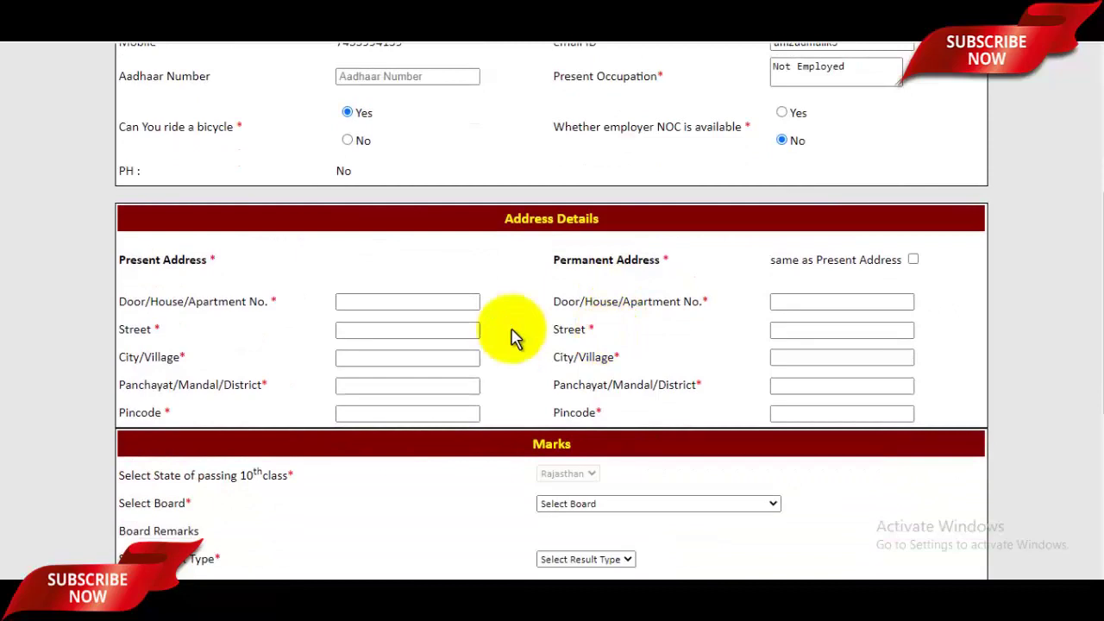
click(371, 301)
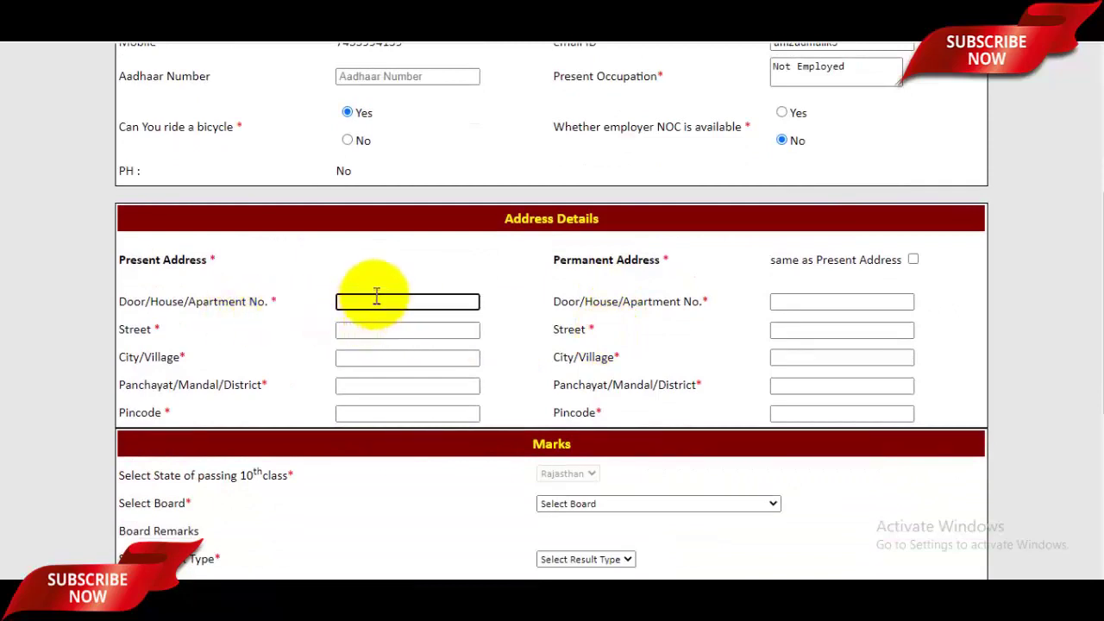
click(368, 332)
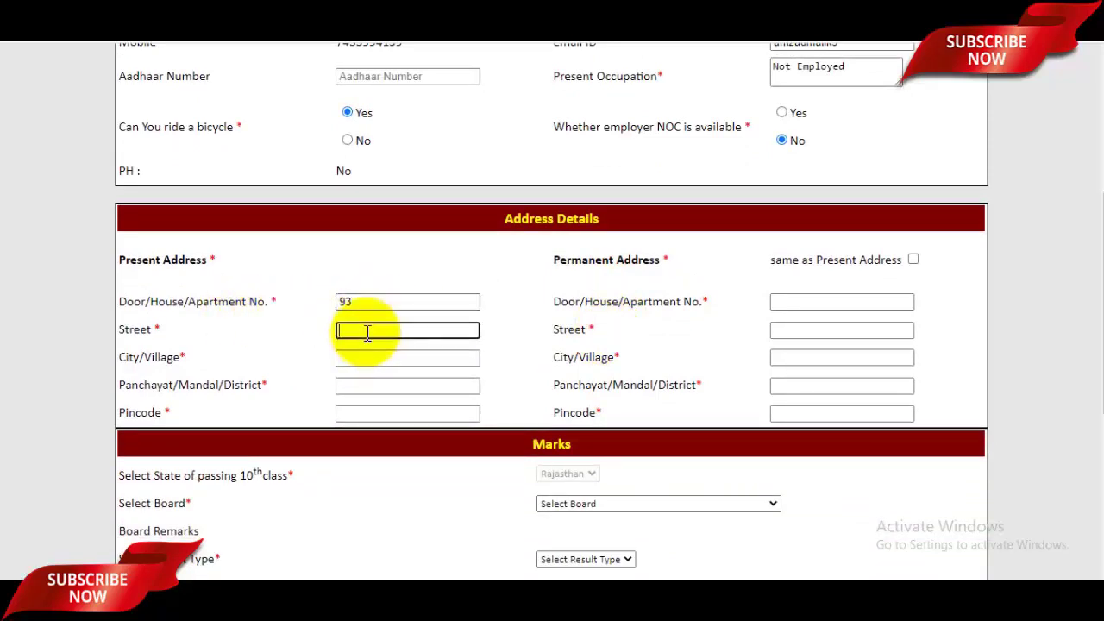
click(363, 358)
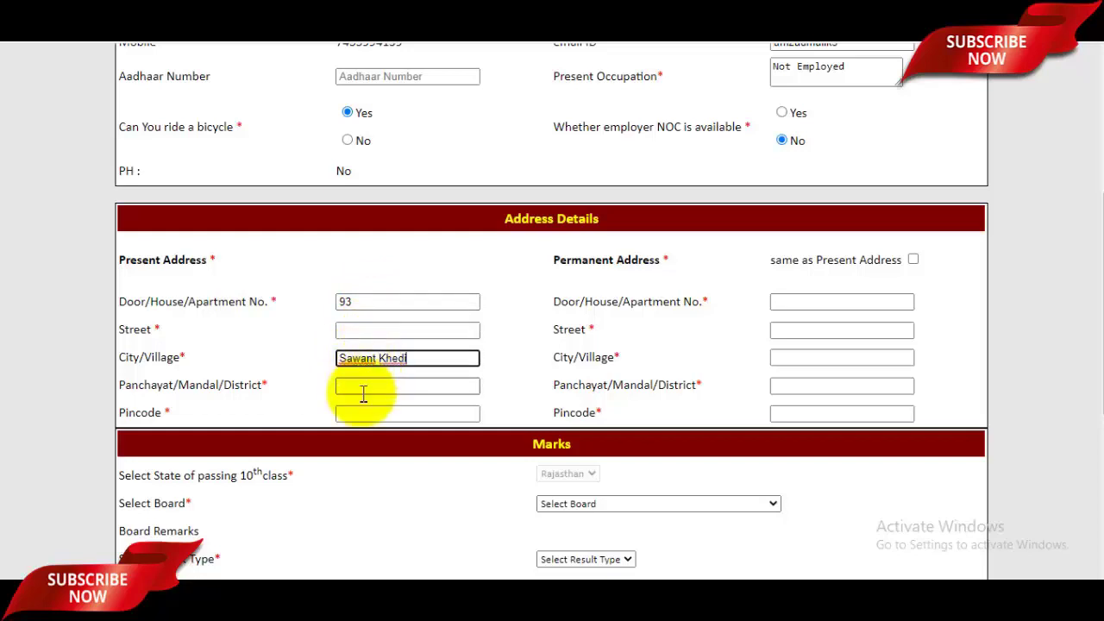
click(367, 386)
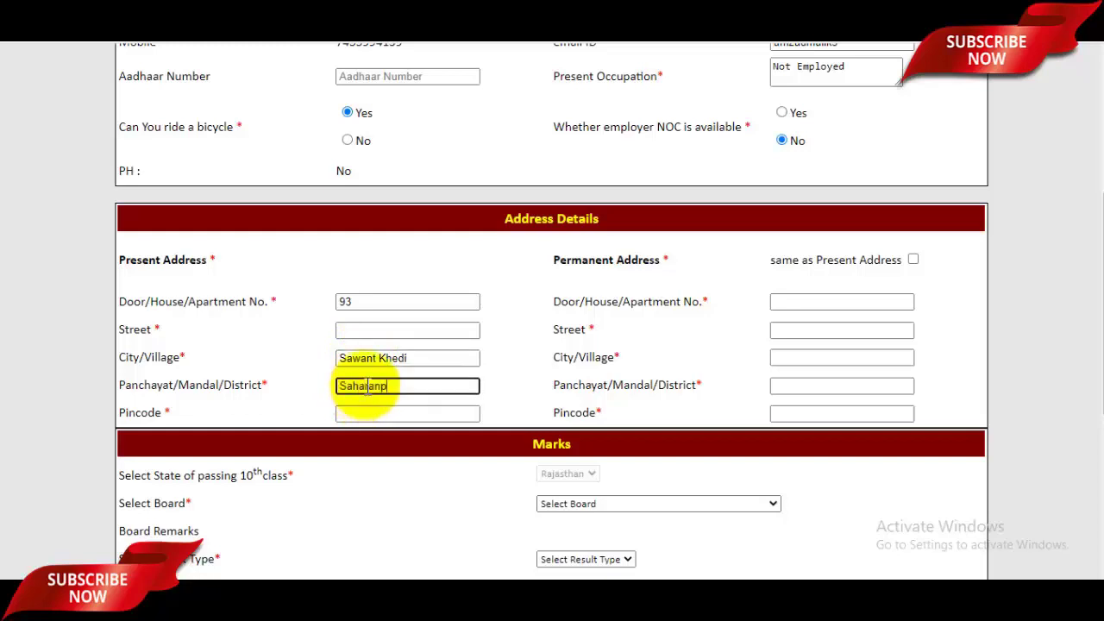
click(373, 412)
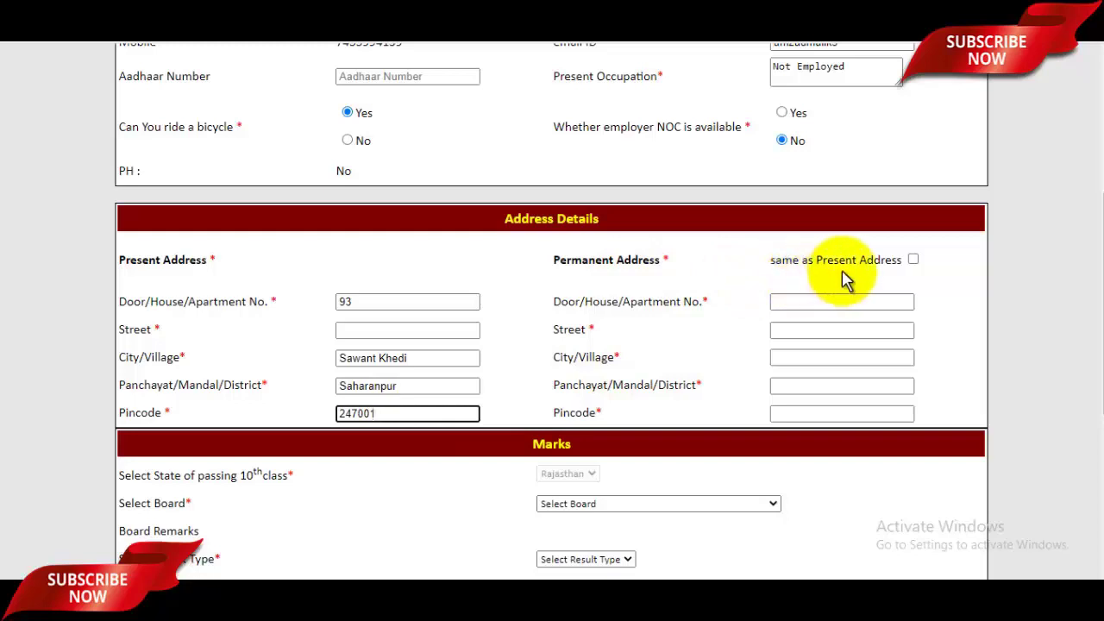
Step: Tick 'same as Present Address' to copy it into the permanent address
click(913, 260)
scroll(780, 303, down, 1)
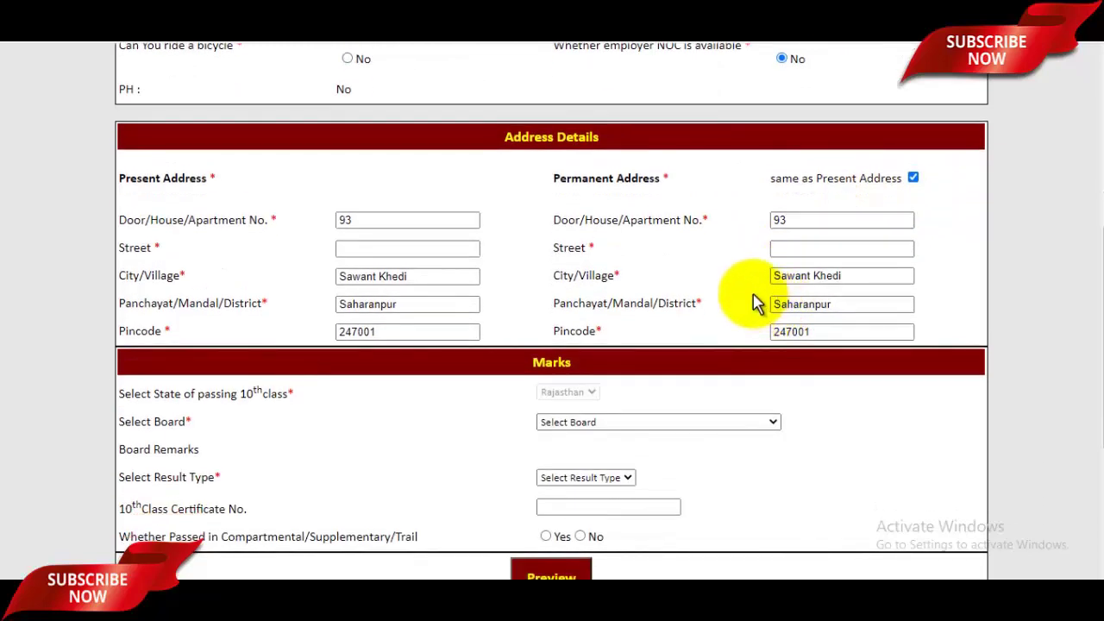
scroll(756, 302, down, 2)
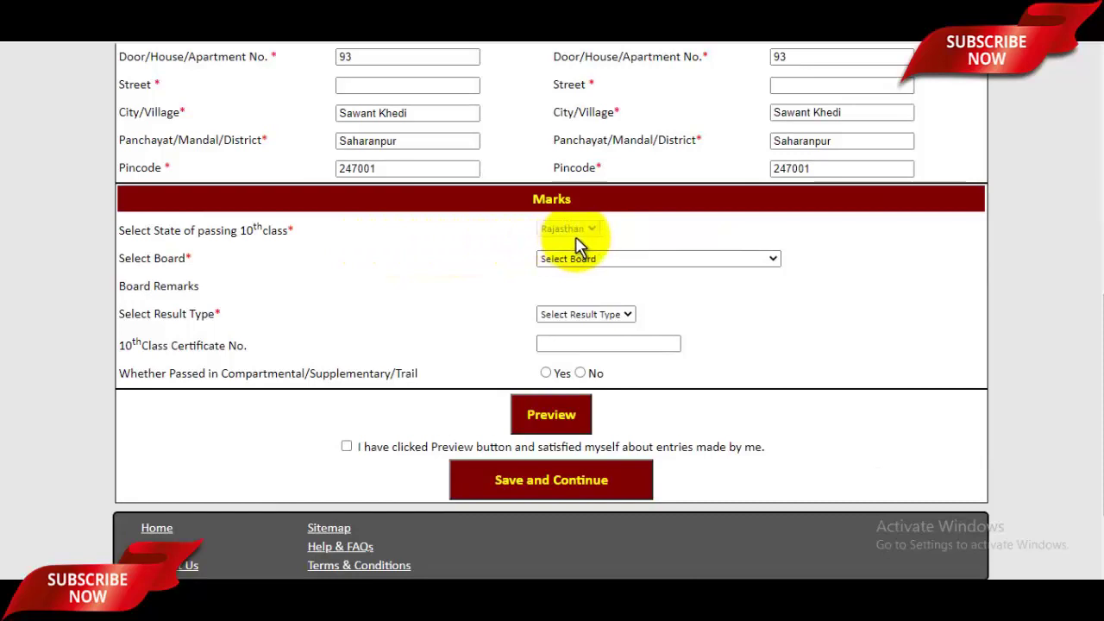
Step: Choose the PRAVESHIKA Rajasthan (1990 to 2003) board with Marks as the result type
click(635, 262)
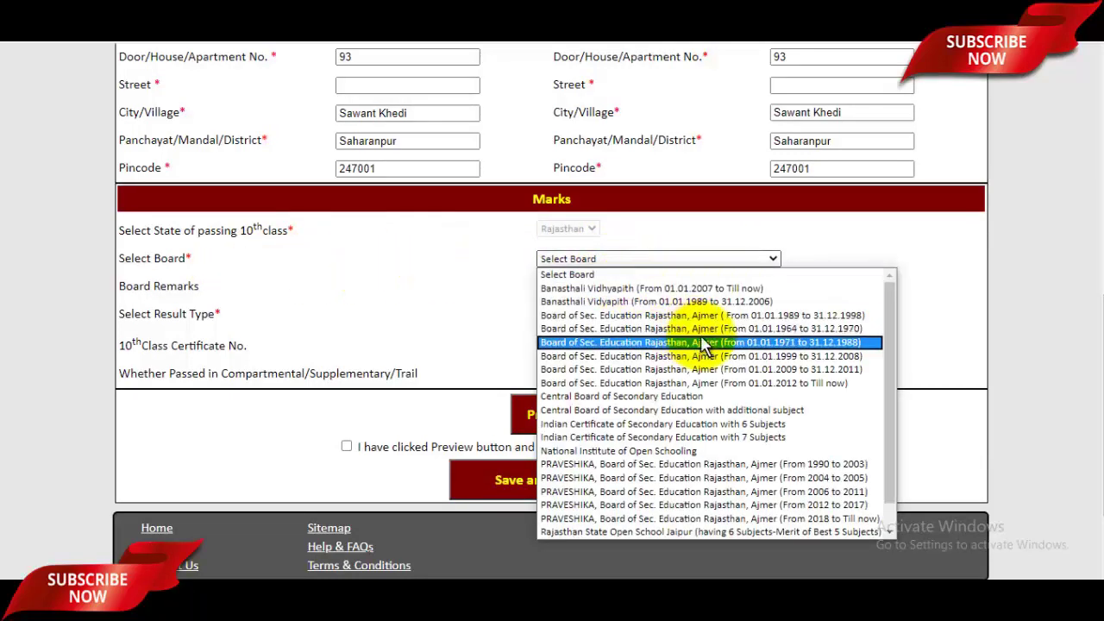
scroll(704, 345, down, 1)
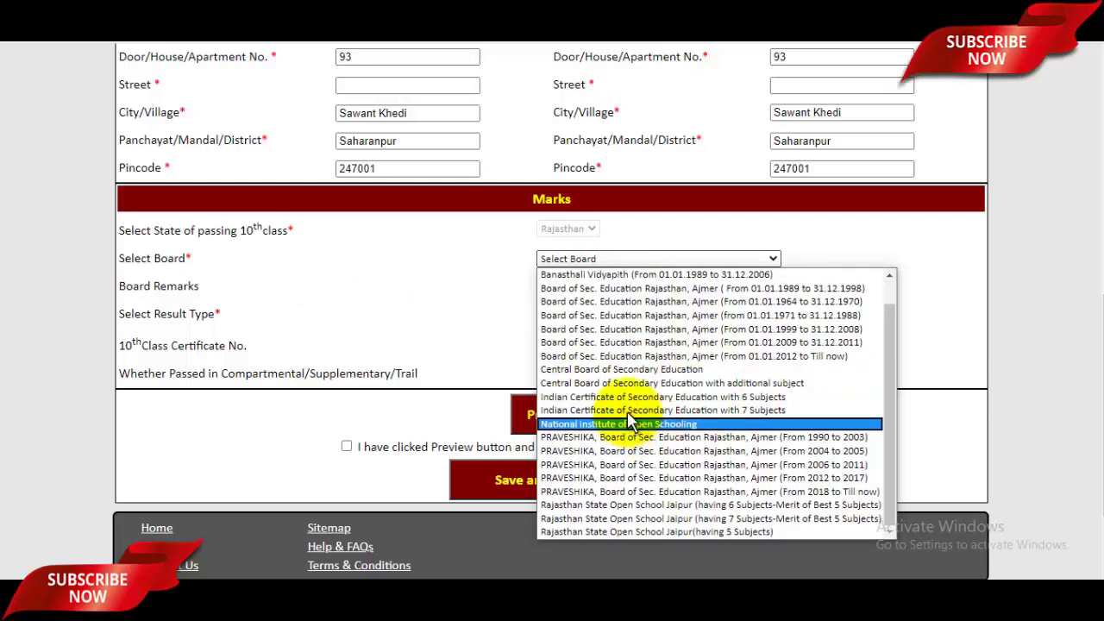
click(691, 439)
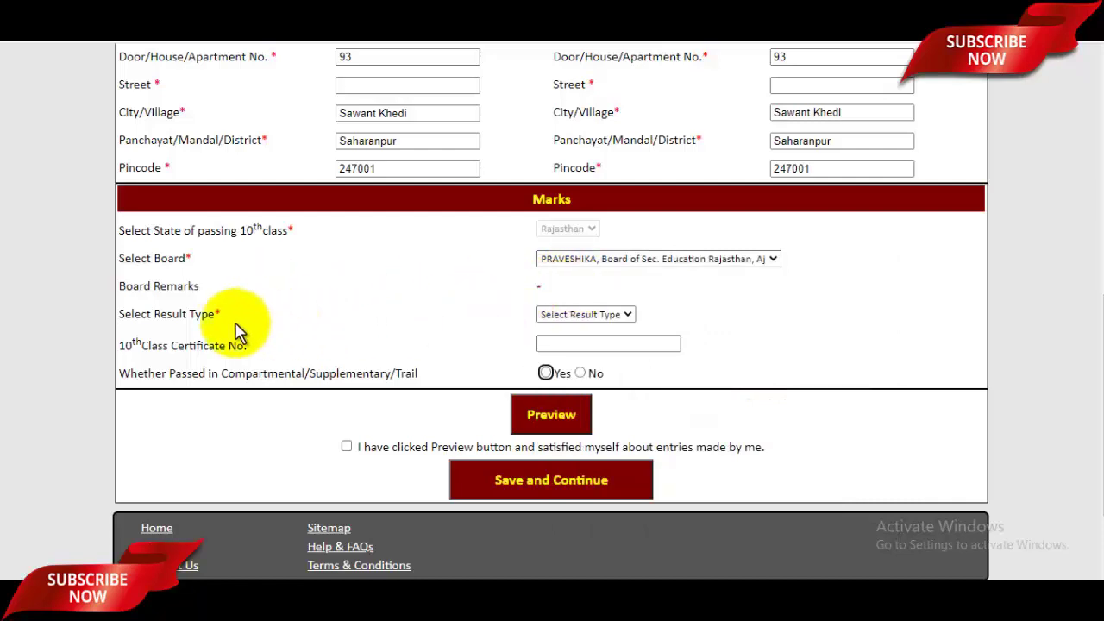
click(582, 316)
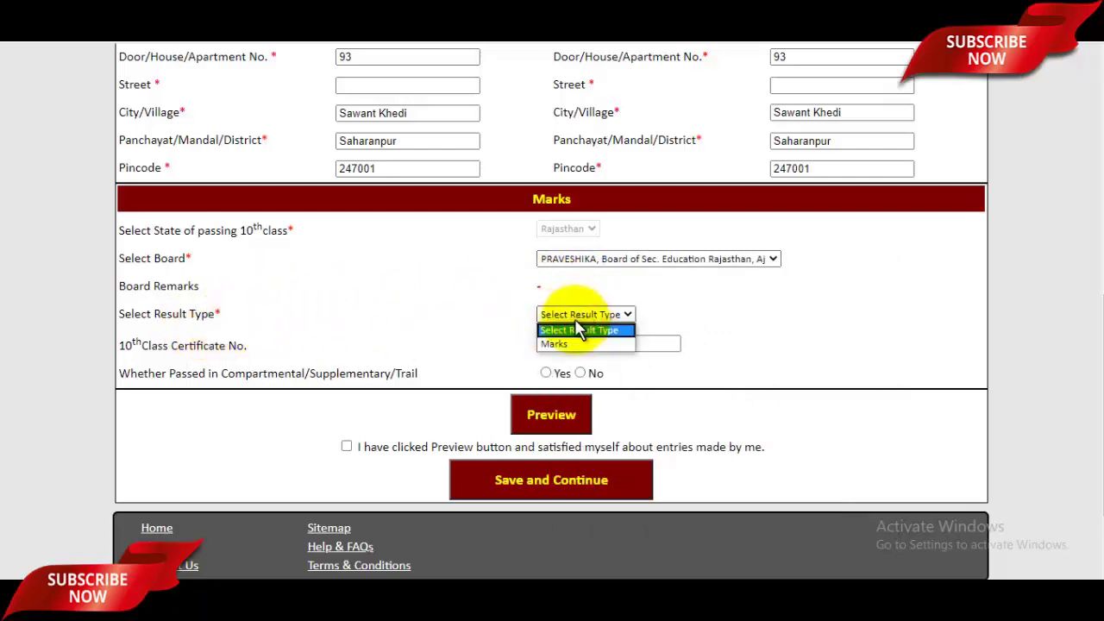
click(559, 345)
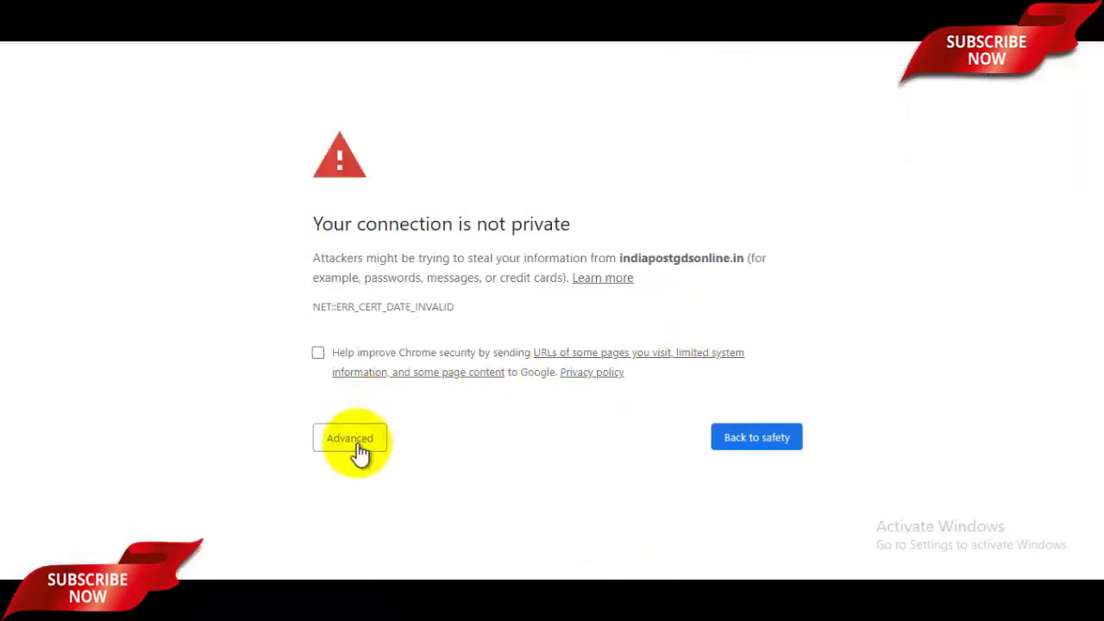
Step: Proceed past the expired-certificate warning and confirm resubmitting the form data
click(353, 442)
scroll(466, 449, down, 1)
click(422, 530)
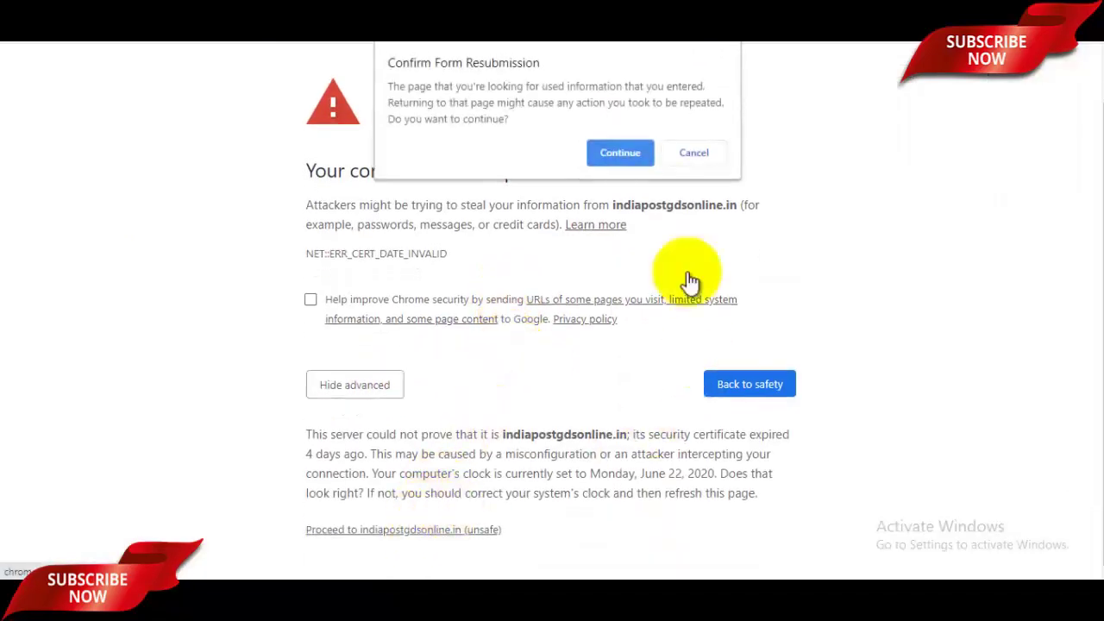
click(614, 153)
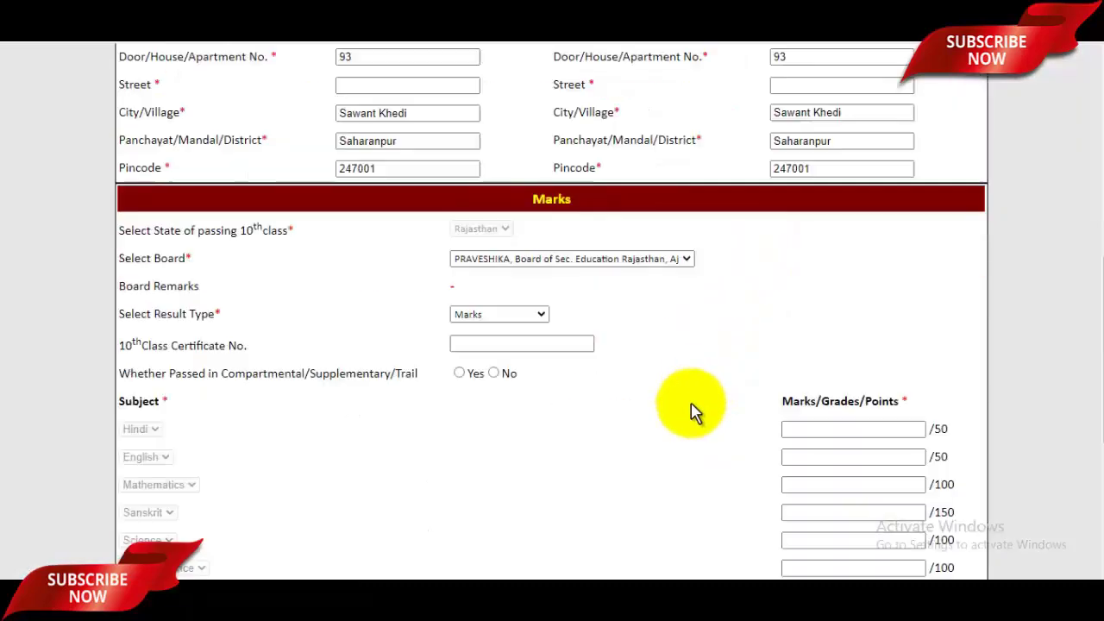
Step: Enter the 10th class certificate number and set Compartmental/Supplementary/Trail to No
scroll(691, 404, down, 4)
scroll(691, 404, up, 3)
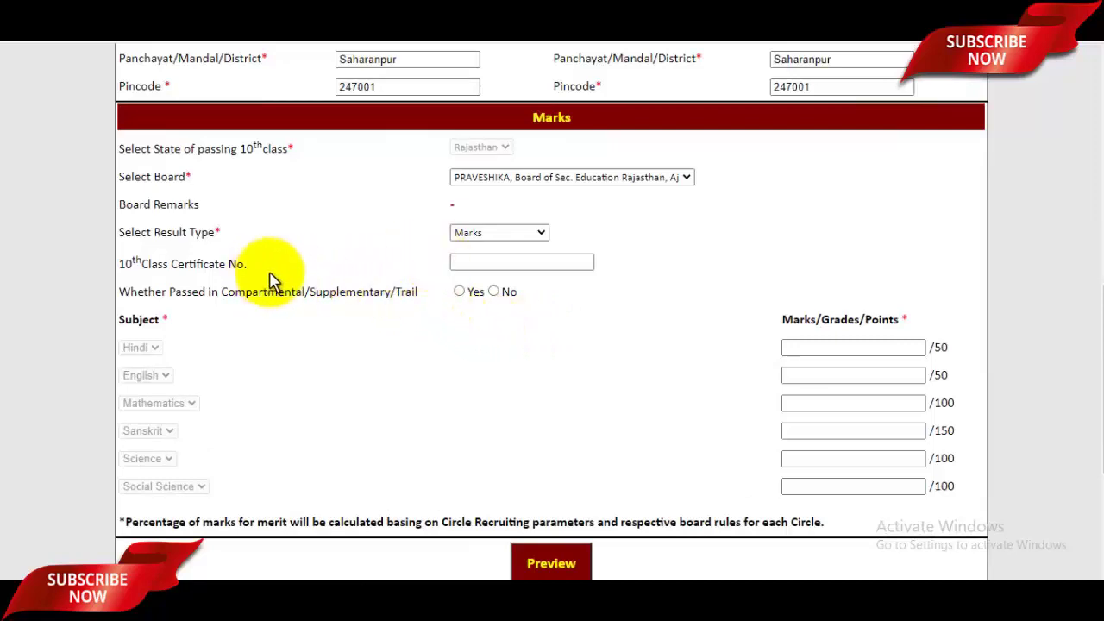
click(526, 264)
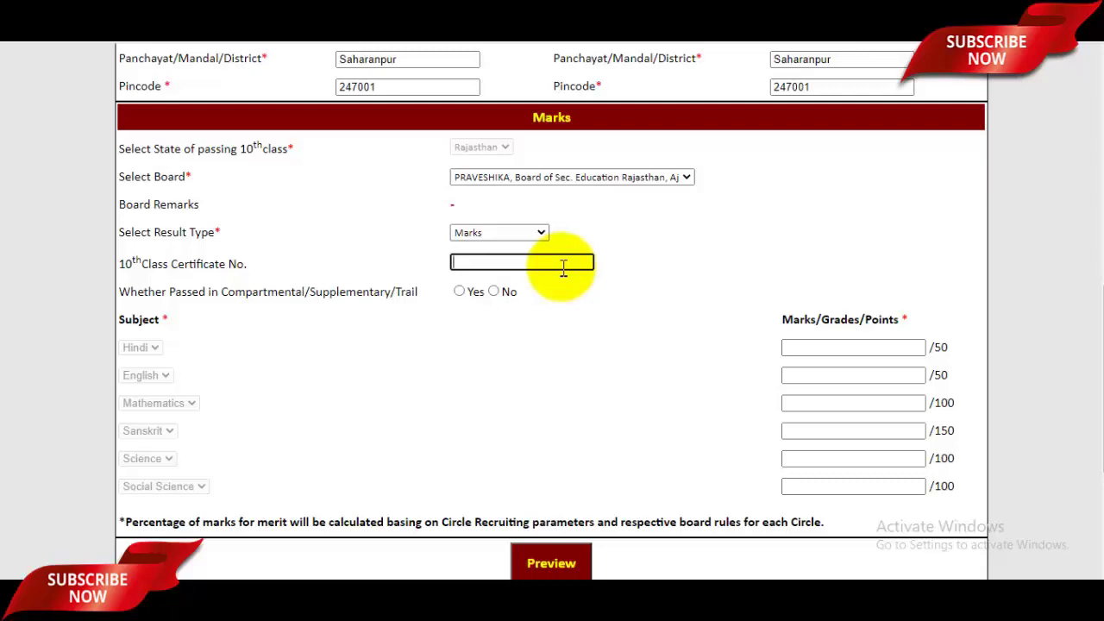
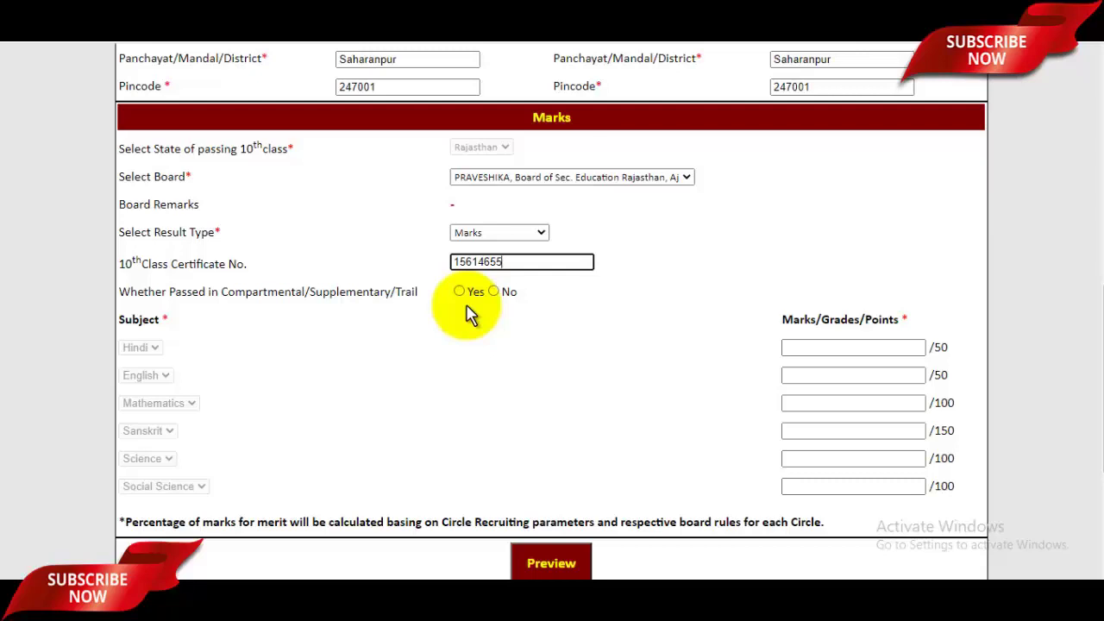
click(493, 291)
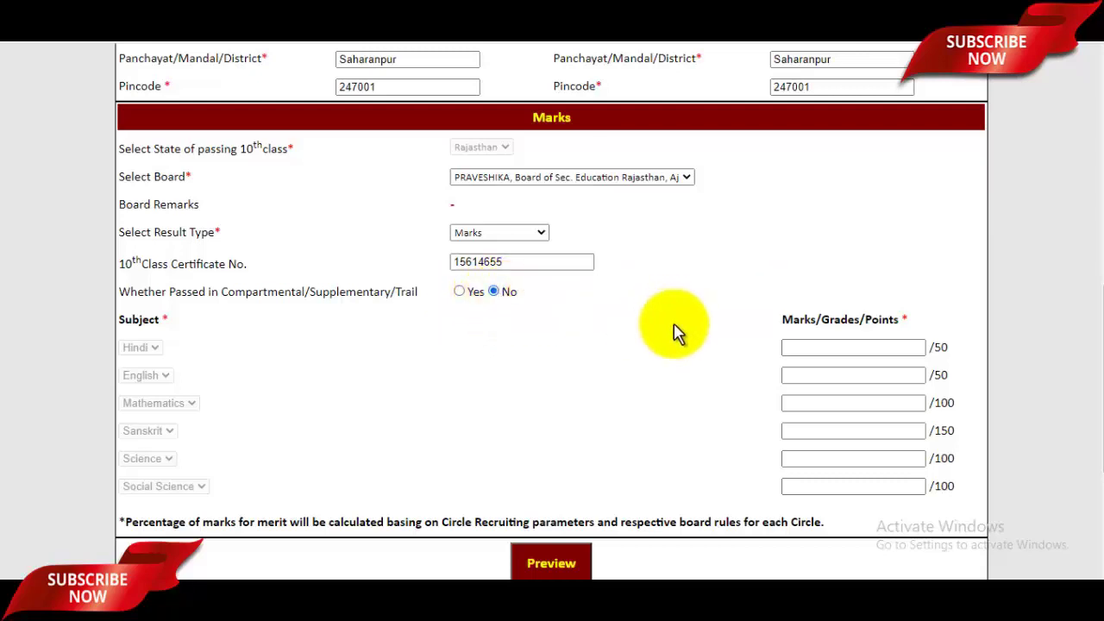
scroll(651, 340, down, 1)
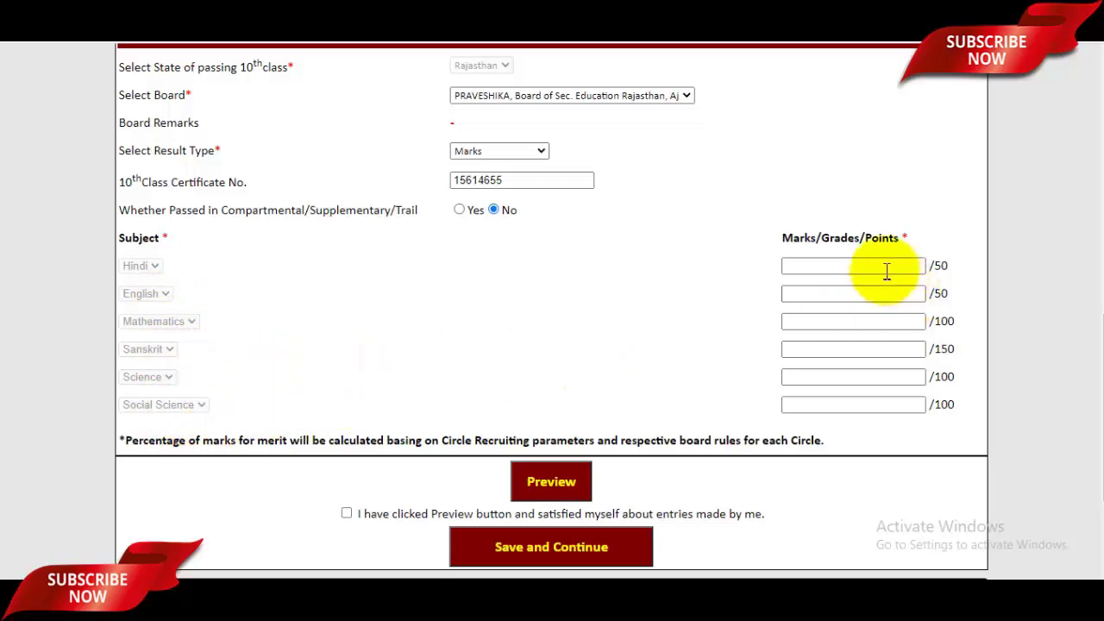
Step: Enter the subject marks for Hindi, English, Mathematics (86) and Social Science
click(858, 270)
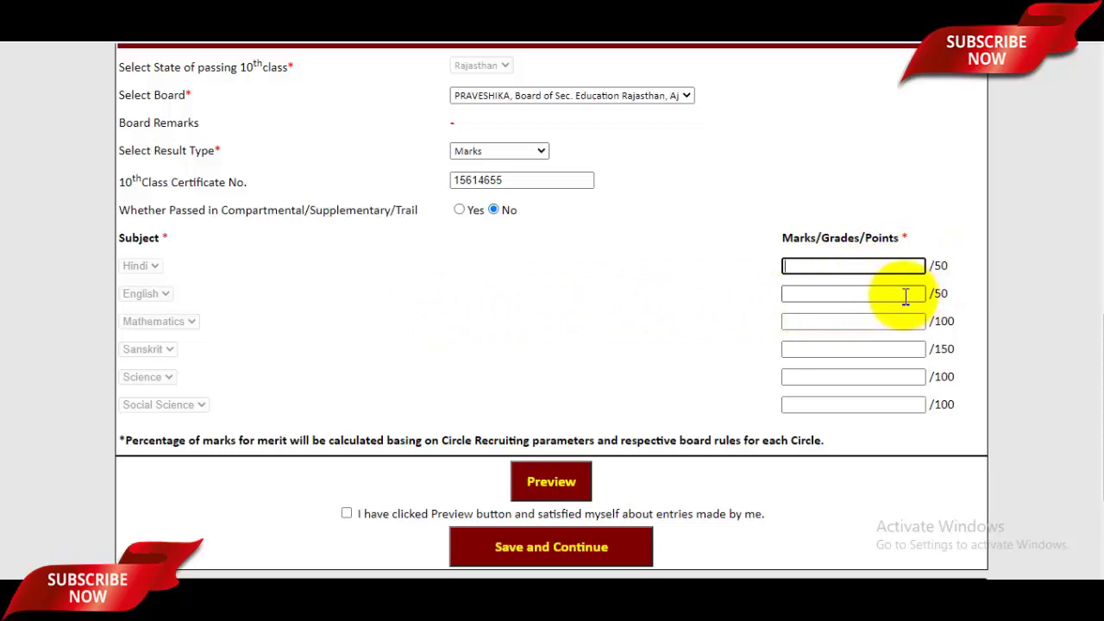
click(905, 296)
click(876, 323)
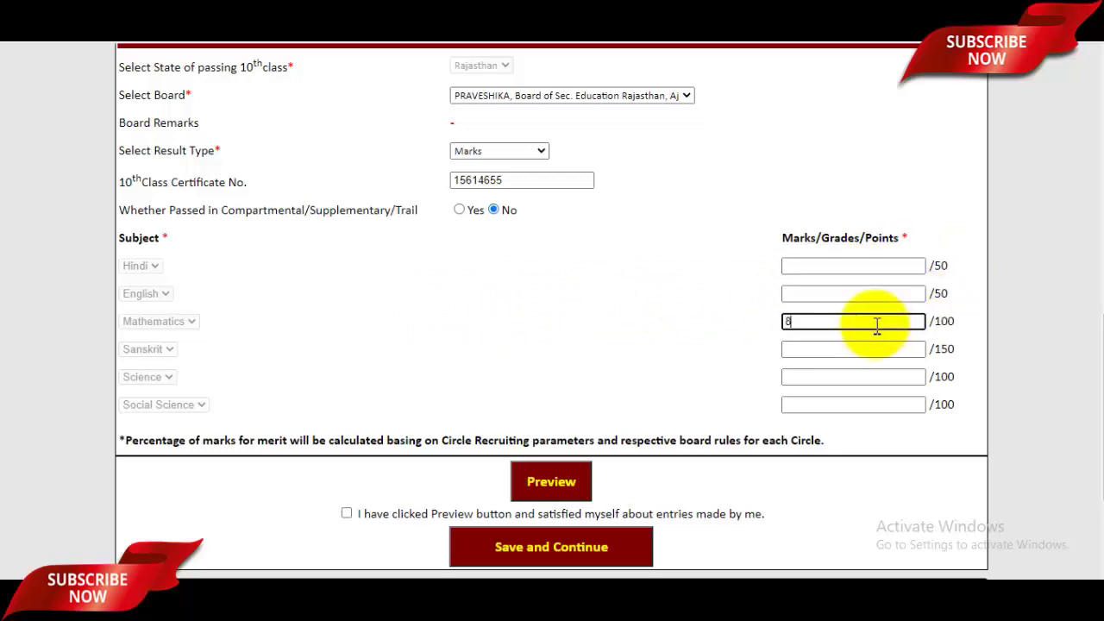
click(869, 404)
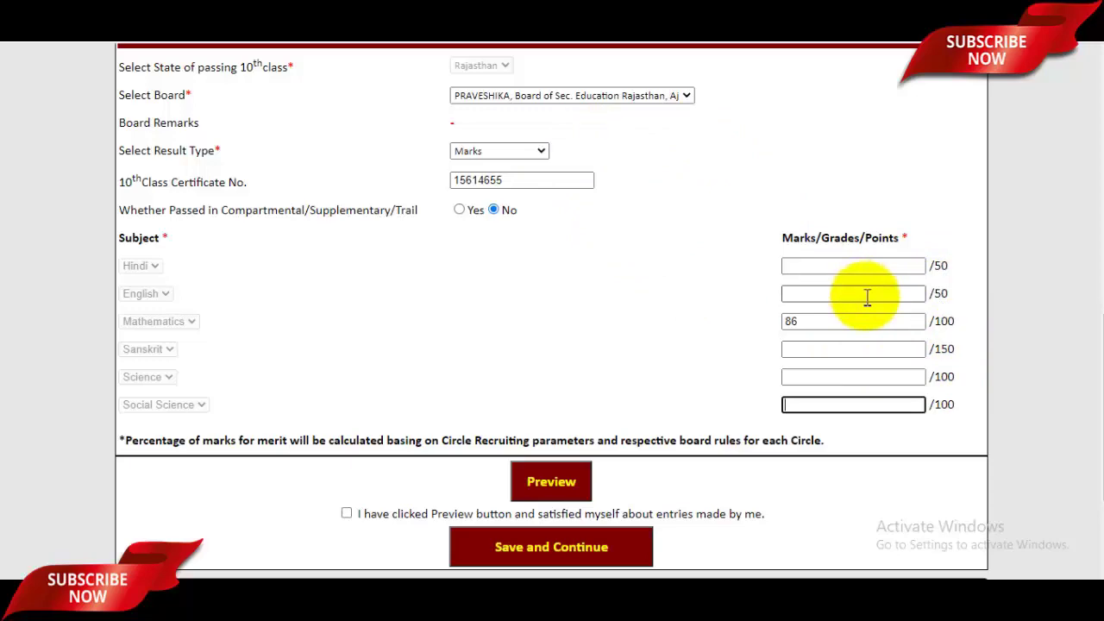
Step: Review the copied permanent address and save the application form to reach Upload Documents
scroll(813, 307, up, 5)
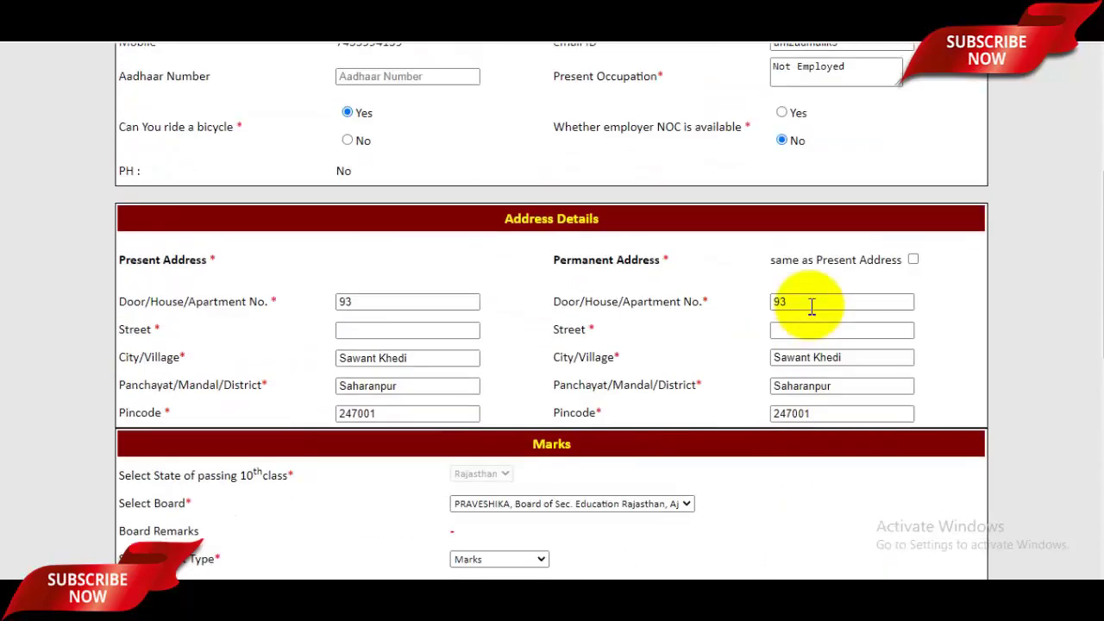
click(811, 305)
scroll(802, 323, down, 7)
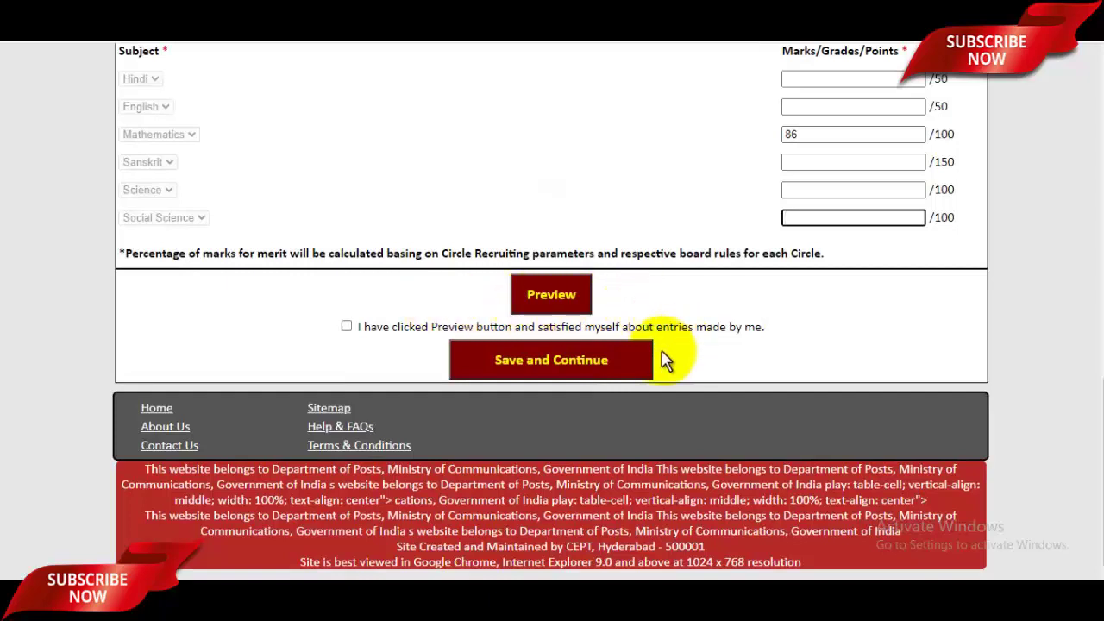
click(614, 365)
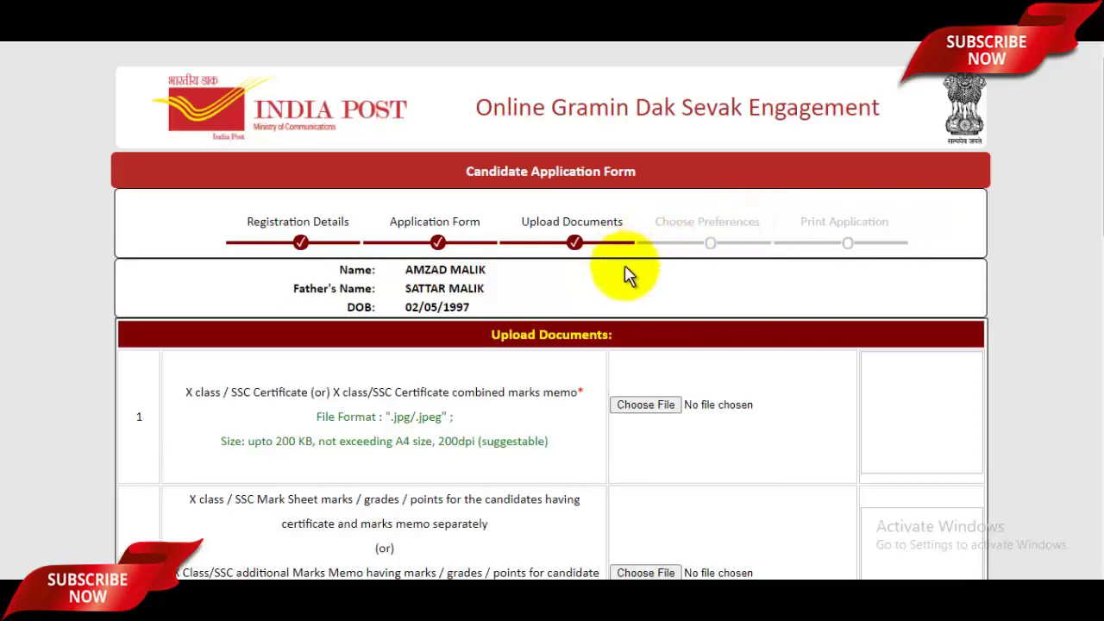
scroll(624, 299, down, 2)
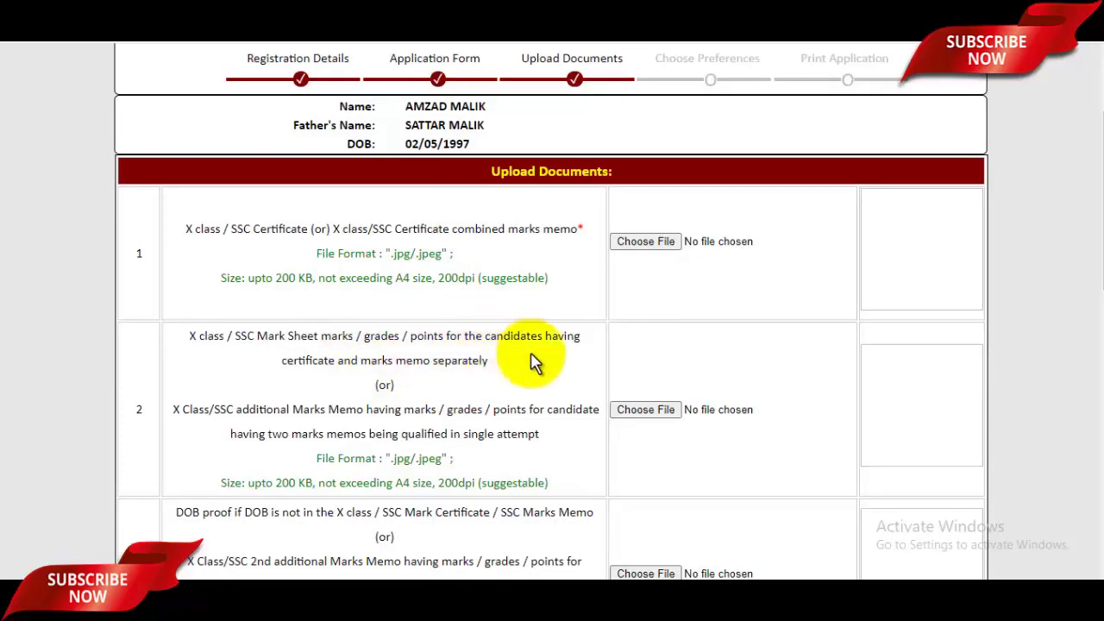
double_click(141, 413)
scroll(240, 399, down, 3)
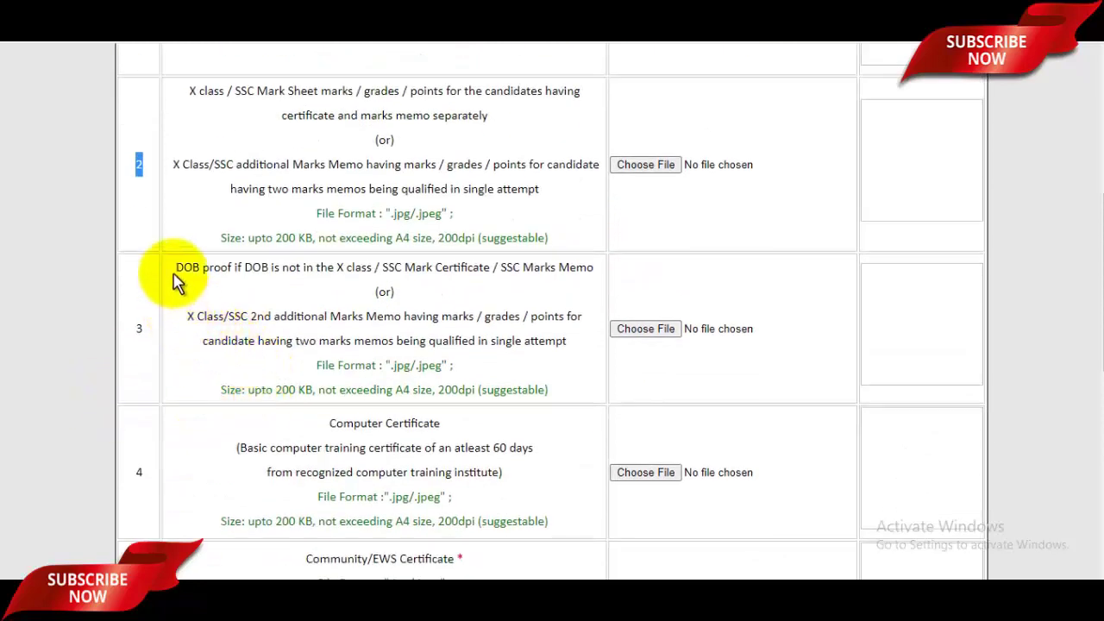
drag(177, 269, 235, 276)
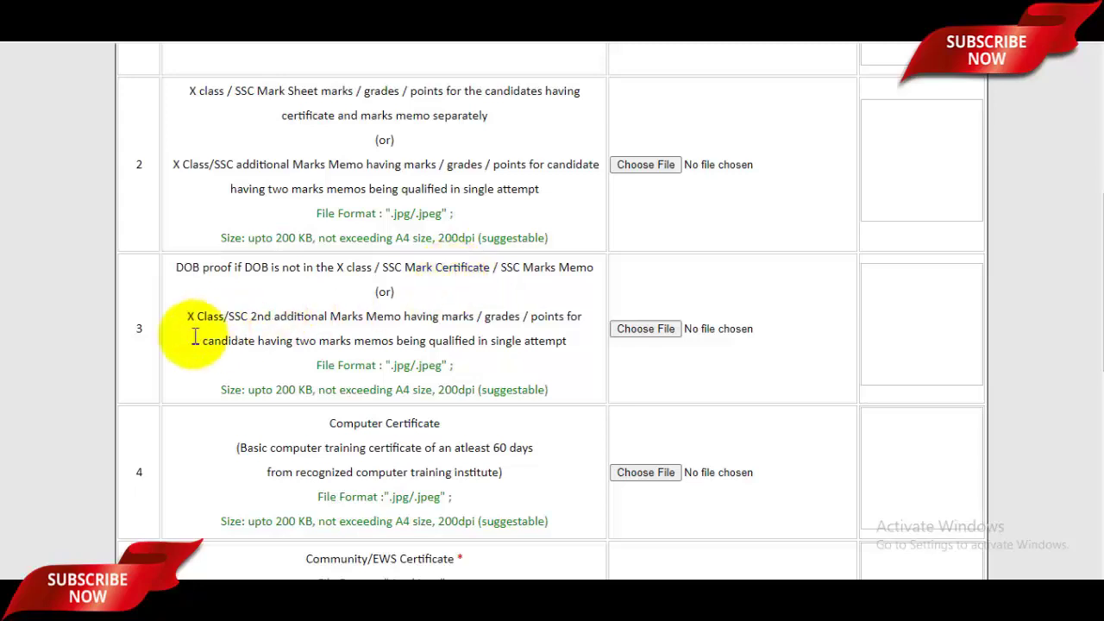
double_click(139, 328)
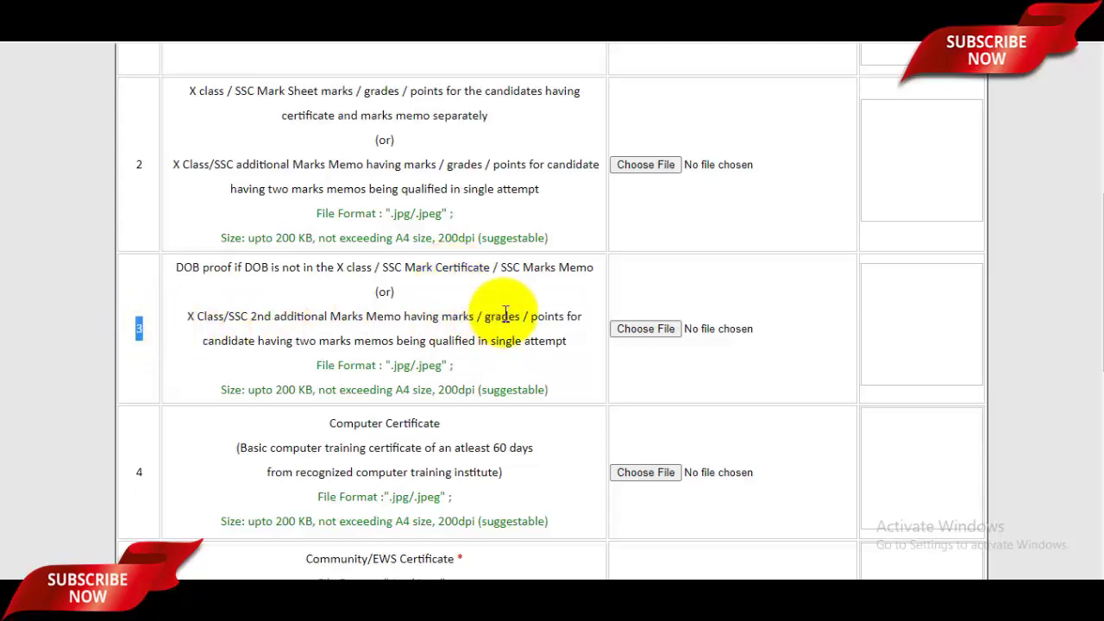
scroll(531, 311, down, 3)
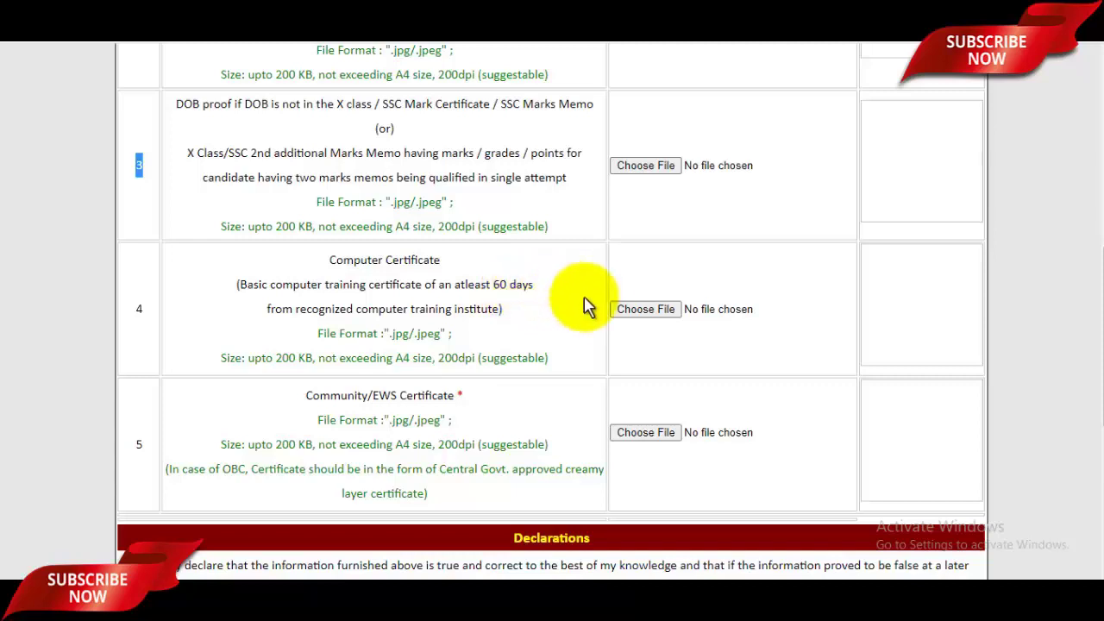
scroll(664, 308, down, 1)
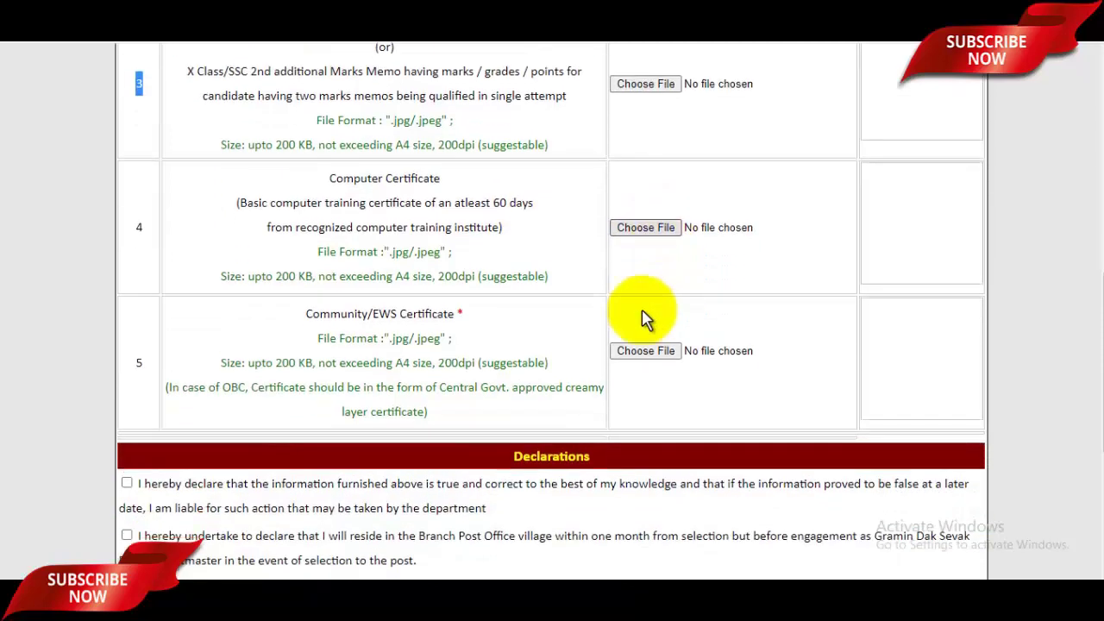